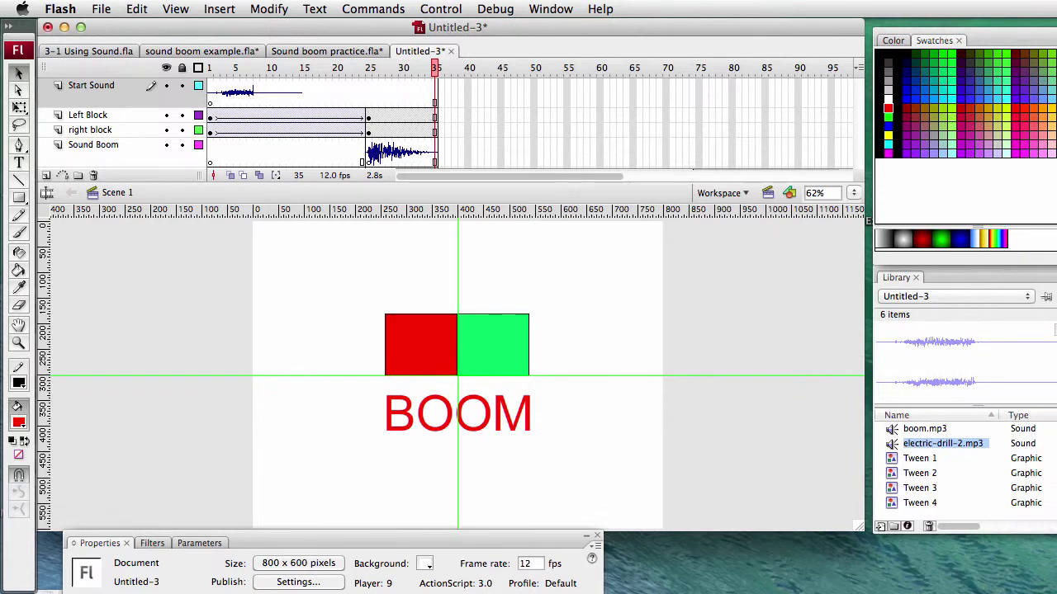
# Step: Play the finished red and green block animation with BOOM from the start
pyautogui.press('Return')
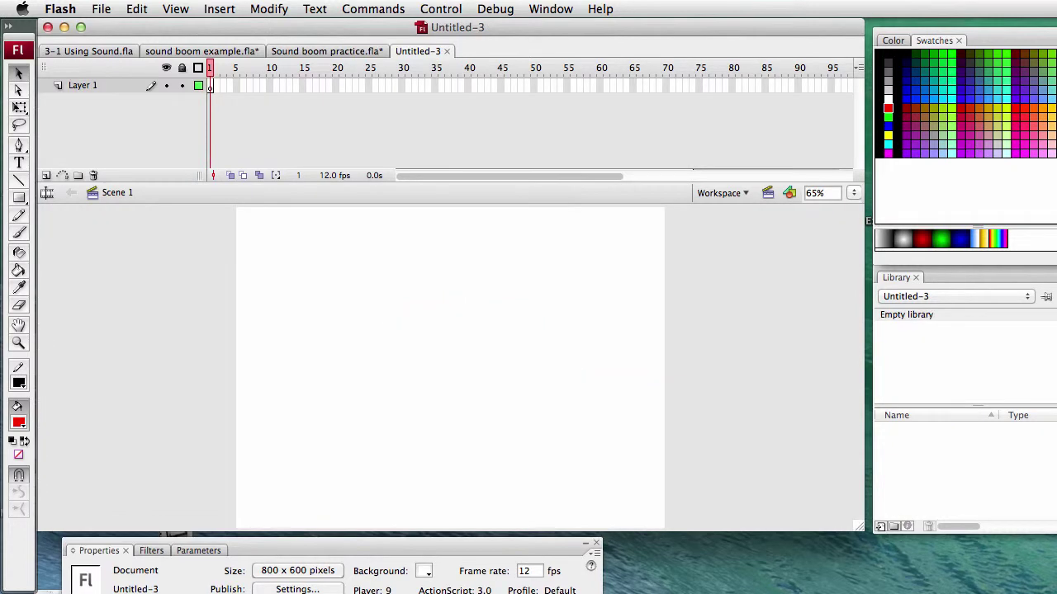
# Step: Turn on rulers and add vertical and horizontal guides crossing near 400, 300 on the stage
pyautogui.moveTo(457, 549); pyautogui.dragTo(457, 541)
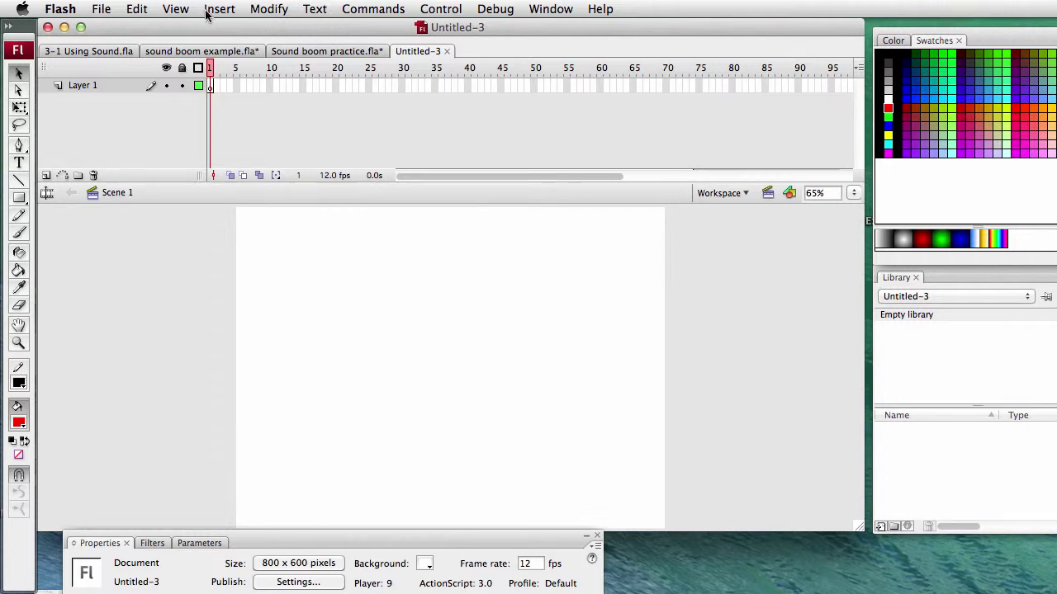
pyautogui.click(172, 10)
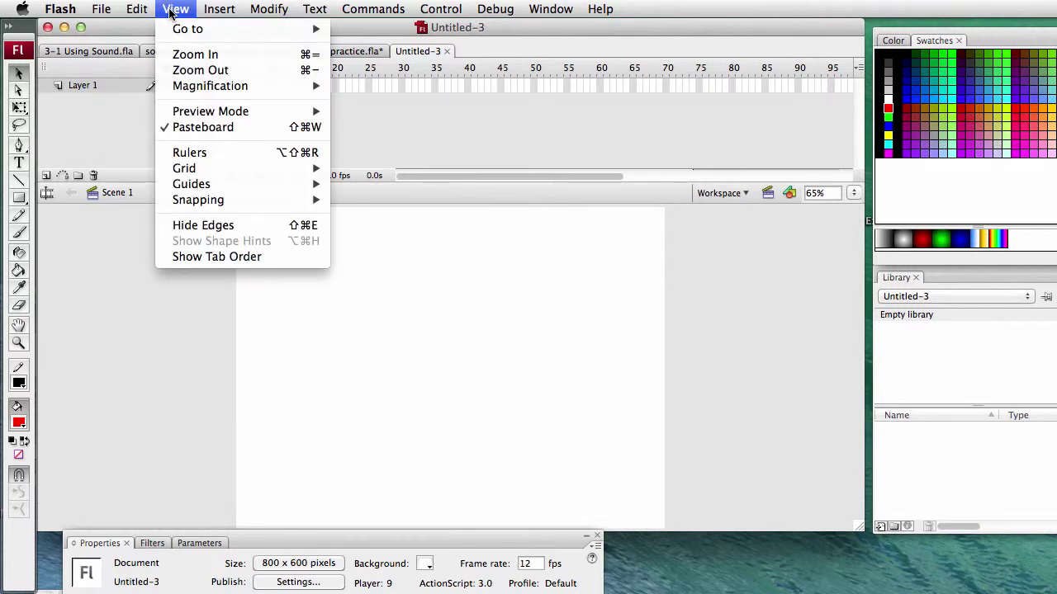
pyautogui.click(200, 155)
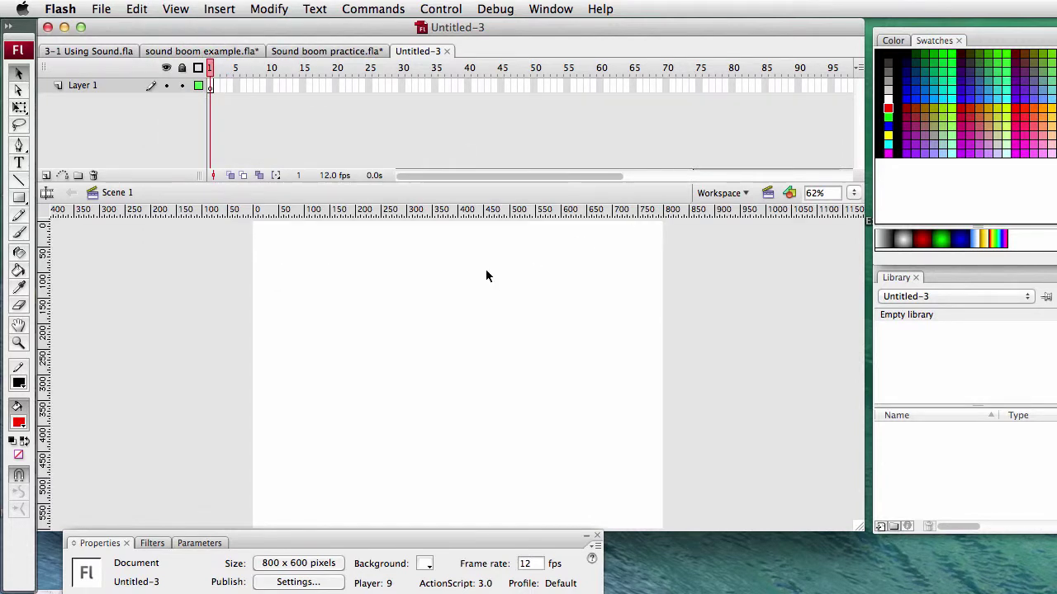
pyautogui.moveTo(48, 330); pyautogui.dragTo(459, 342)
pyautogui.moveTo(500, 210); pyautogui.dragTo(501, 378)
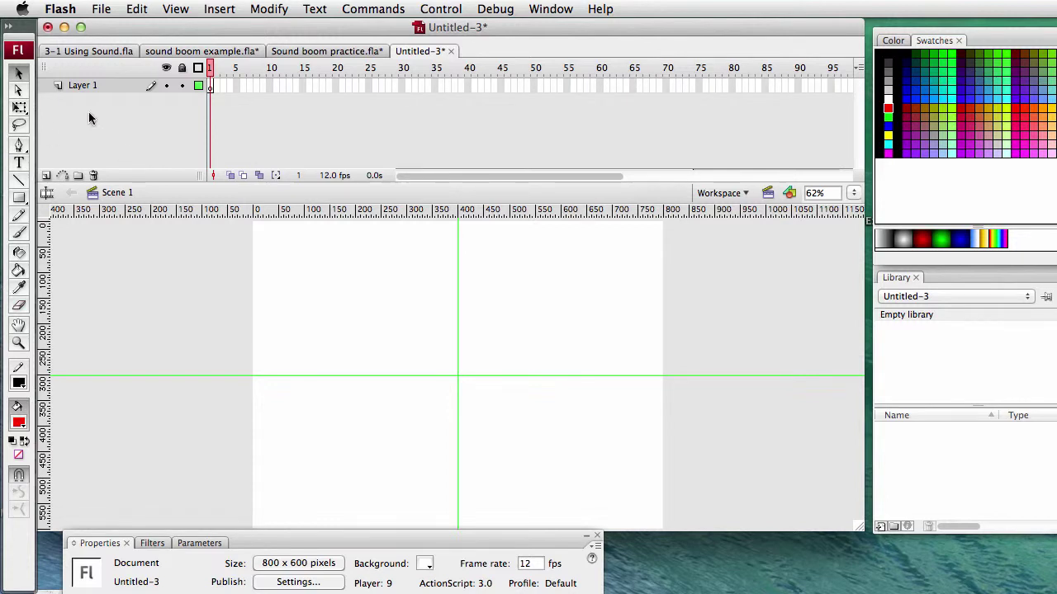
# Step: Rename Layer 1 to 'right block' and add a second layer named 'Left Block'
pyautogui.doubleClick(77, 87)
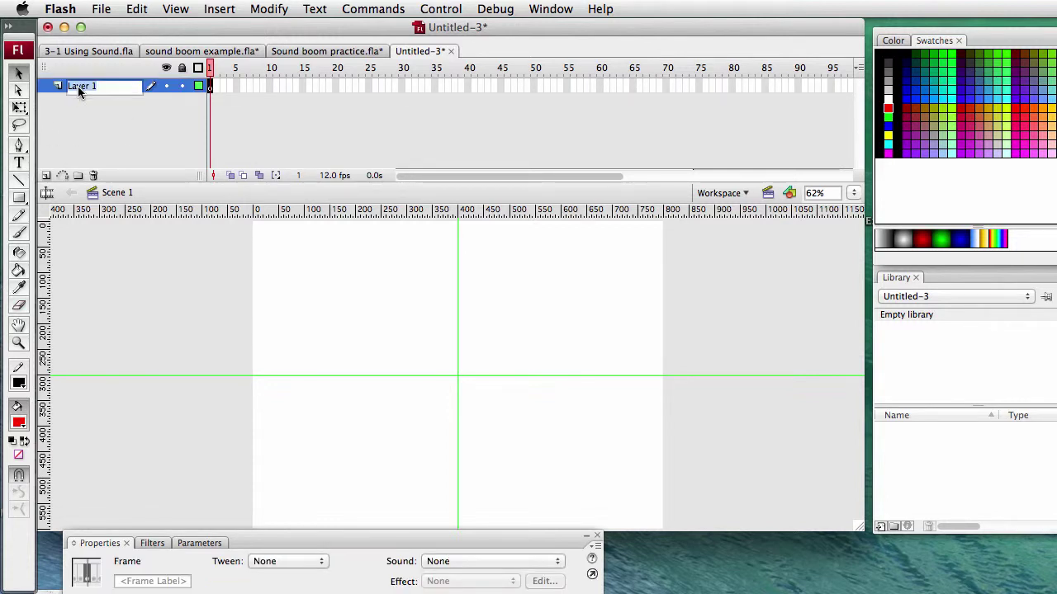
pyautogui.write('right block')
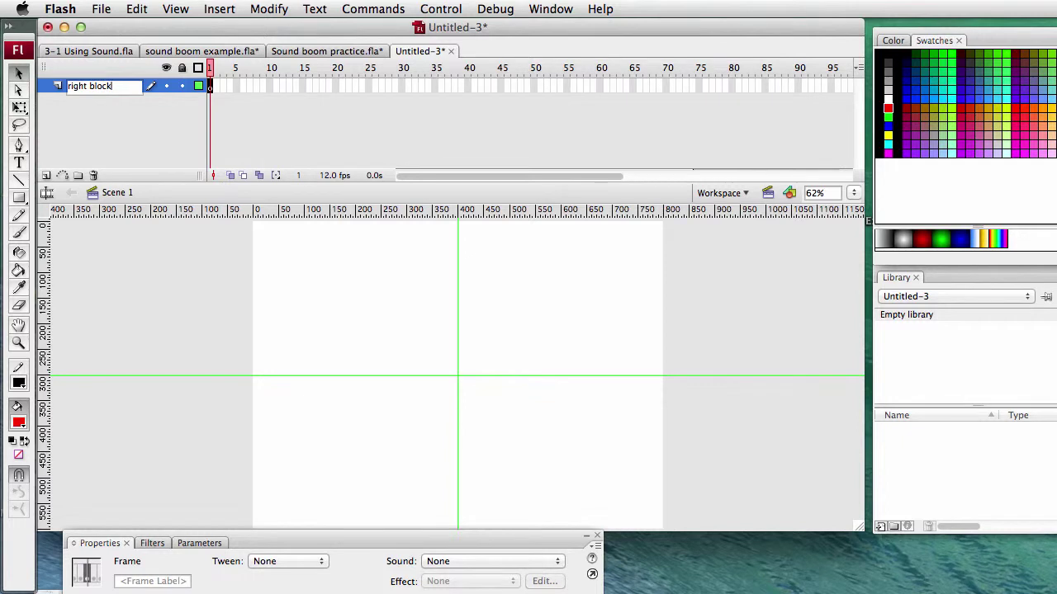
pyautogui.press('Return')
pyautogui.click(47, 175)
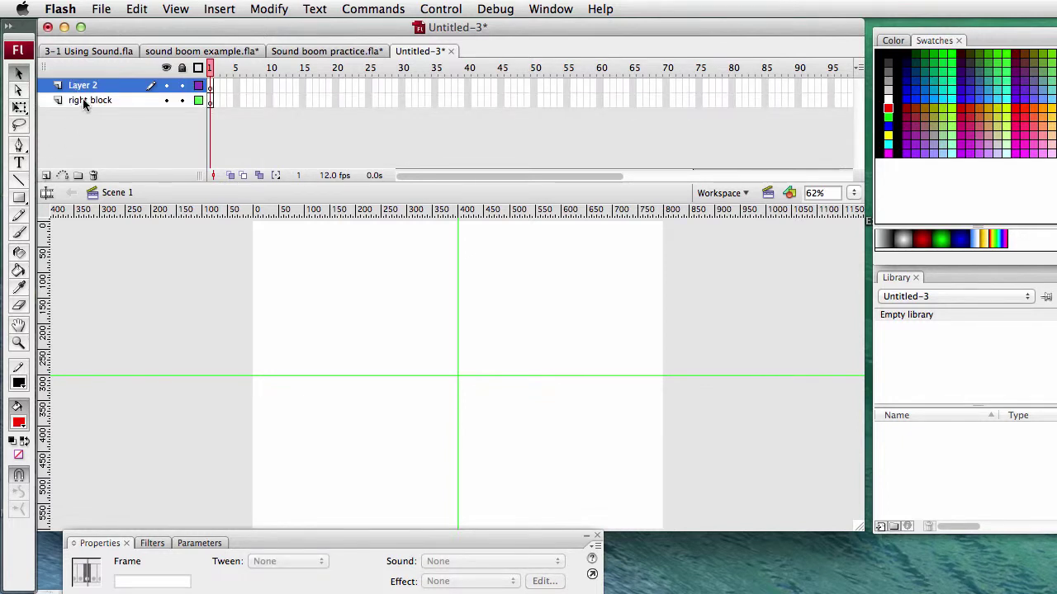
pyautogui.doubleClick(83, 87)
pyautogui.write('Left Bloc')
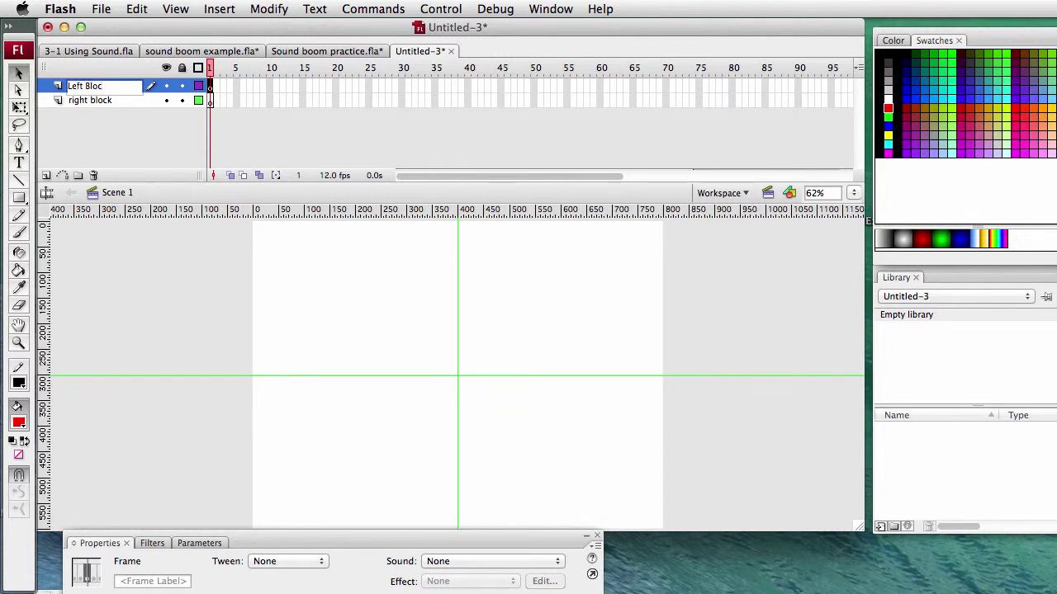
pyautogui.write('k')
pyautogui.click(47, 176)
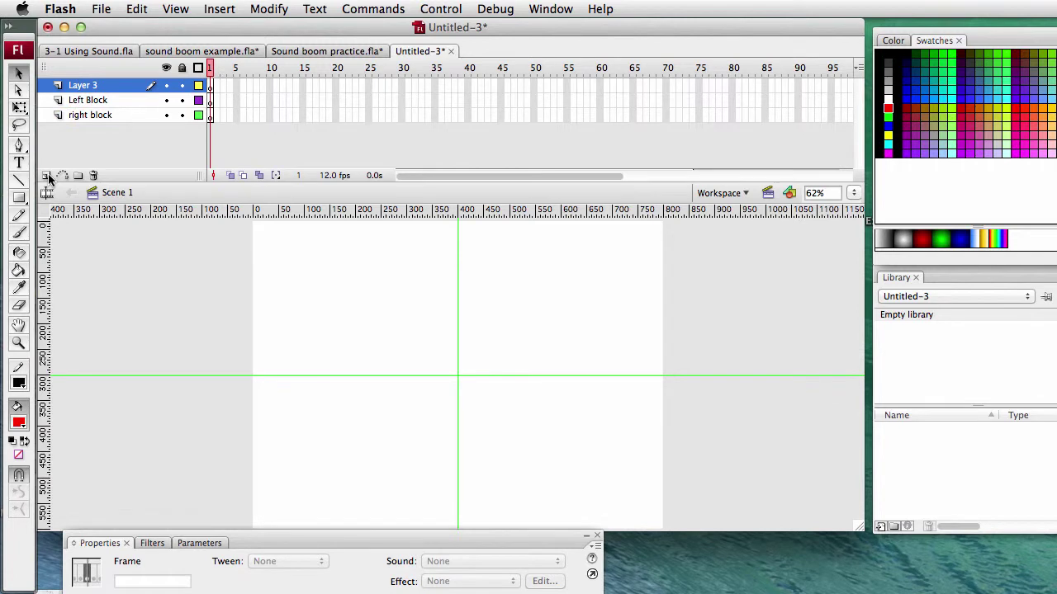
# Step: Add two more layers named 'Text' and 'Sound Boom'
pyautogui.doubleClick(88, 87)
pyautogui.write('Text')
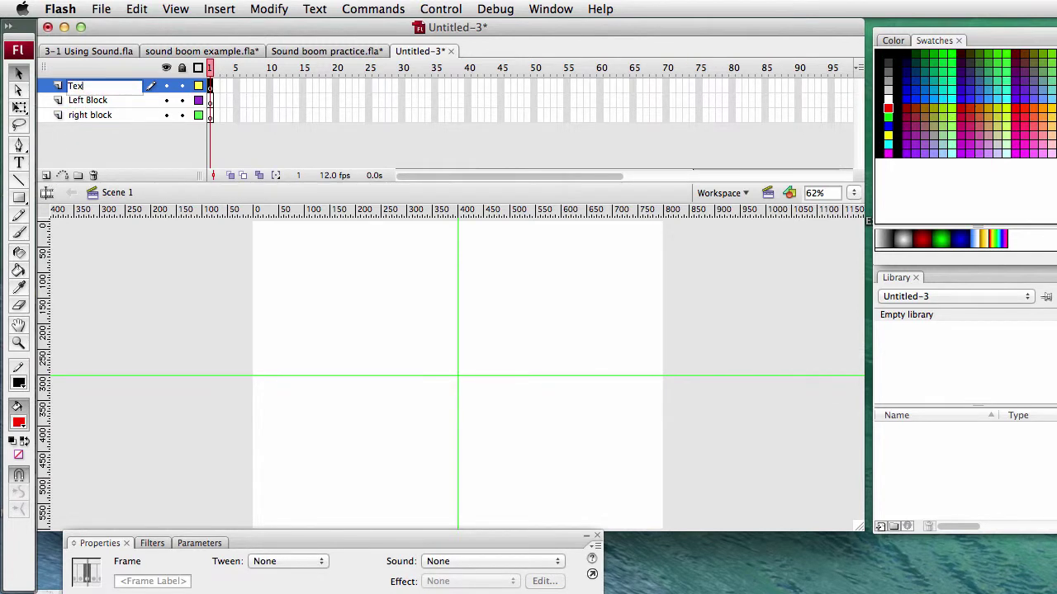
pyautogui.click(46, 176)
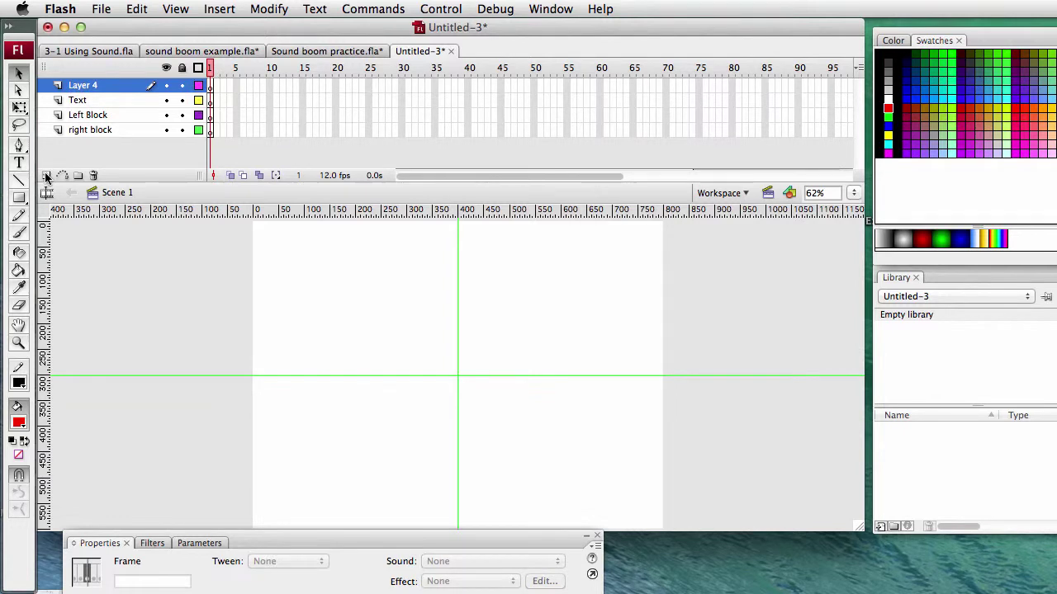
pyautogui.click(82, 91)
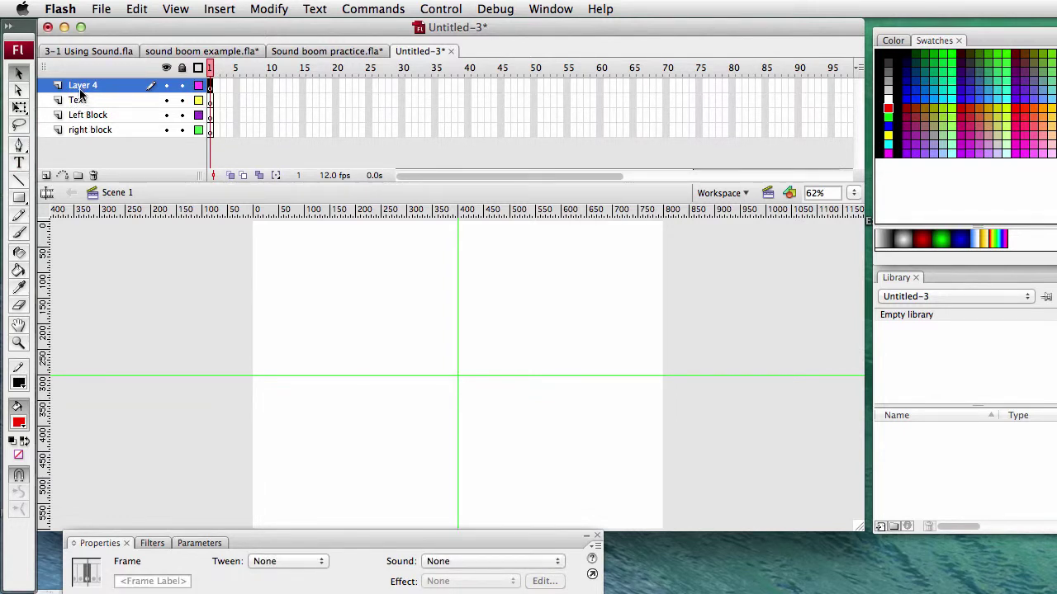
pyautogui.doubleClick(80, 87)
pyautogui.write('S')
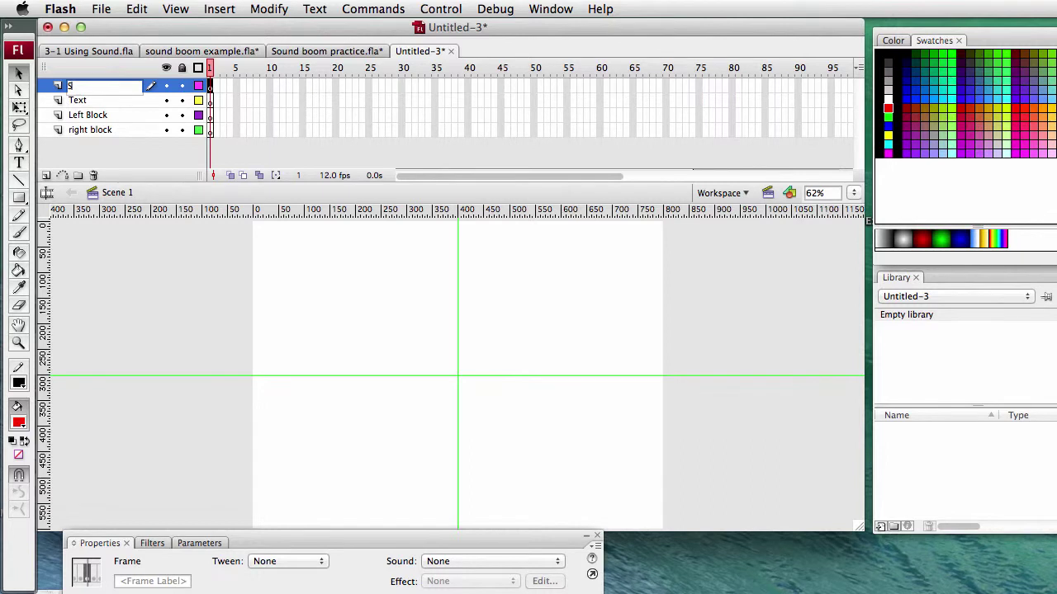
pyautogui.write('ound Boom')
pyautogui.press('Return')
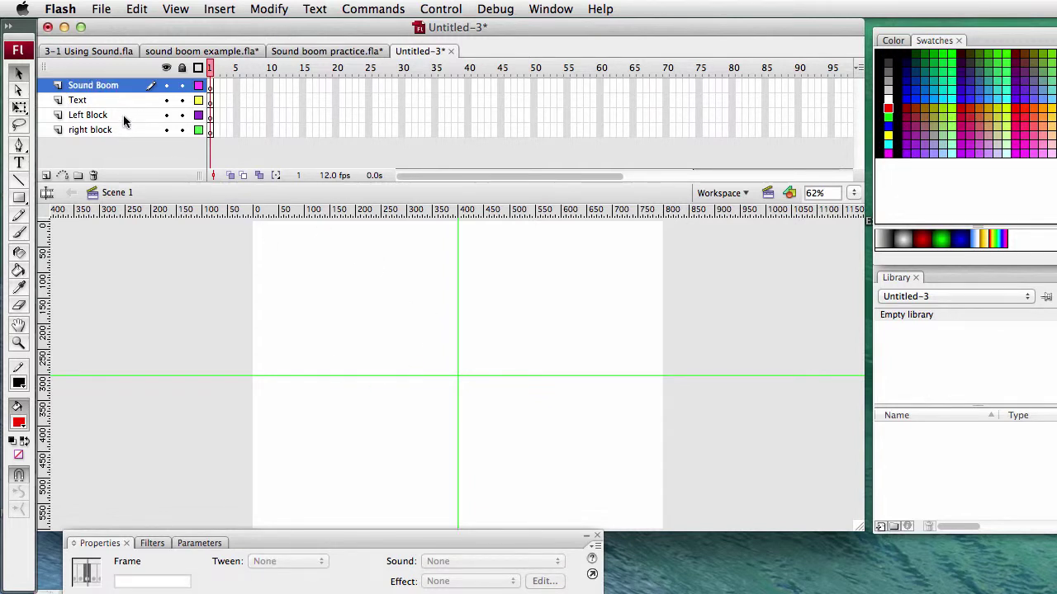
pyautogui.click(123, 117)
# Step: Move Left Block to the top and draw a red square left of centre on it
pyautogui.moveTo(123, 117); pyautogui.dragTo(105, 88)
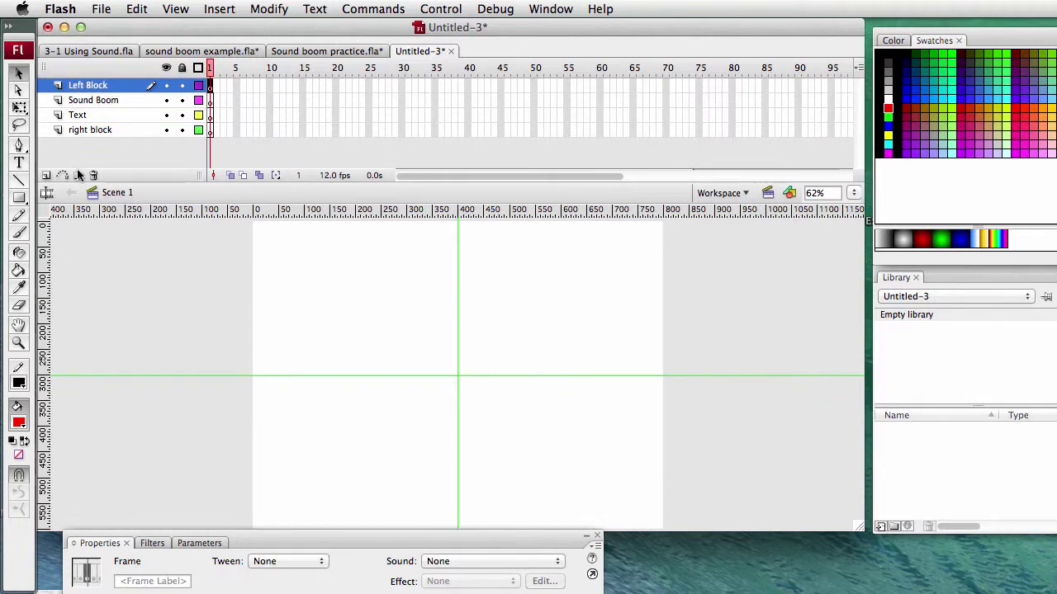
pyautogui.click(18, 201)
pyautogui.moveTo(252, 315)
pyautogui.mouseDown()
pyautogui.moveTo(342, 373)
pyautogui.moveTo(325, 375)
pyautogui.moveTo(339, 348)
pyautogui.mouseUp()
pyautogui.click(19, 73)
pyautogui.moveTo(247, 290); pyautogui.dragTo(379, 392)
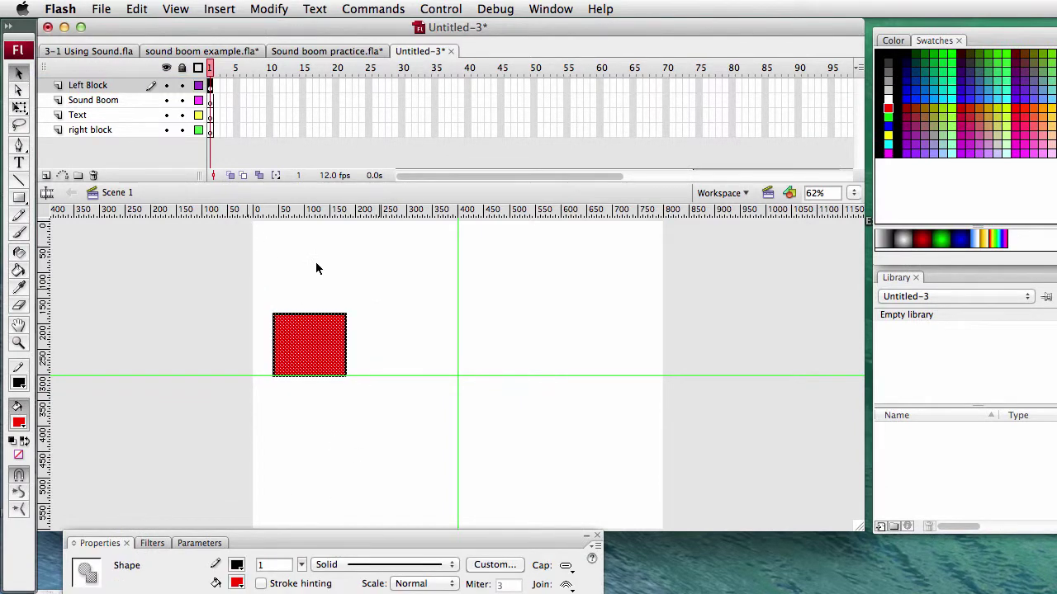
# Step: Paste a copy onto right block, move it right, colour it green, and place that layer second
pyautogui.click(106, 135)
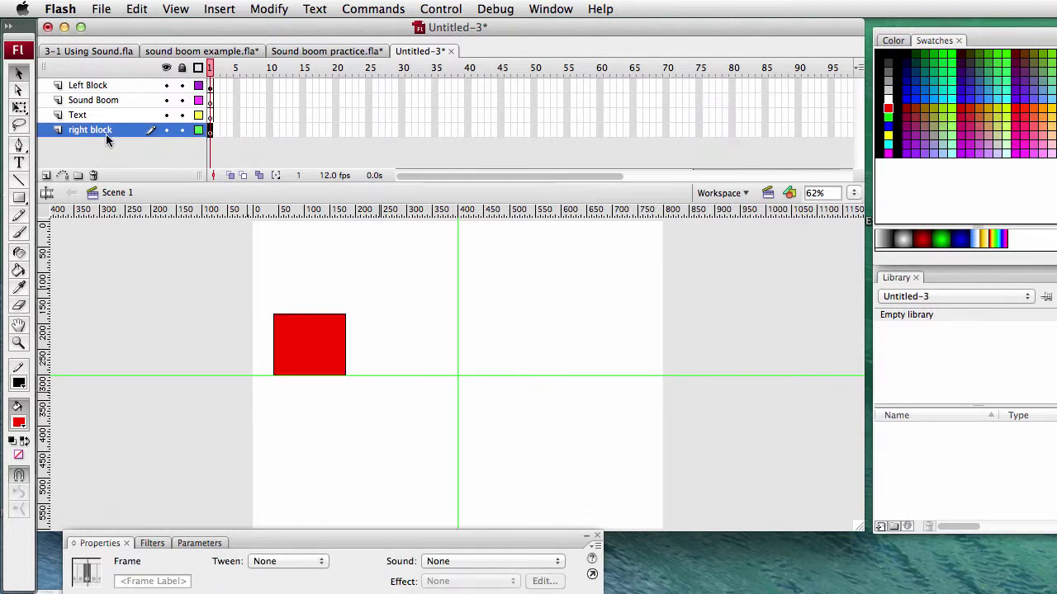
pyautogui.press('super+v')
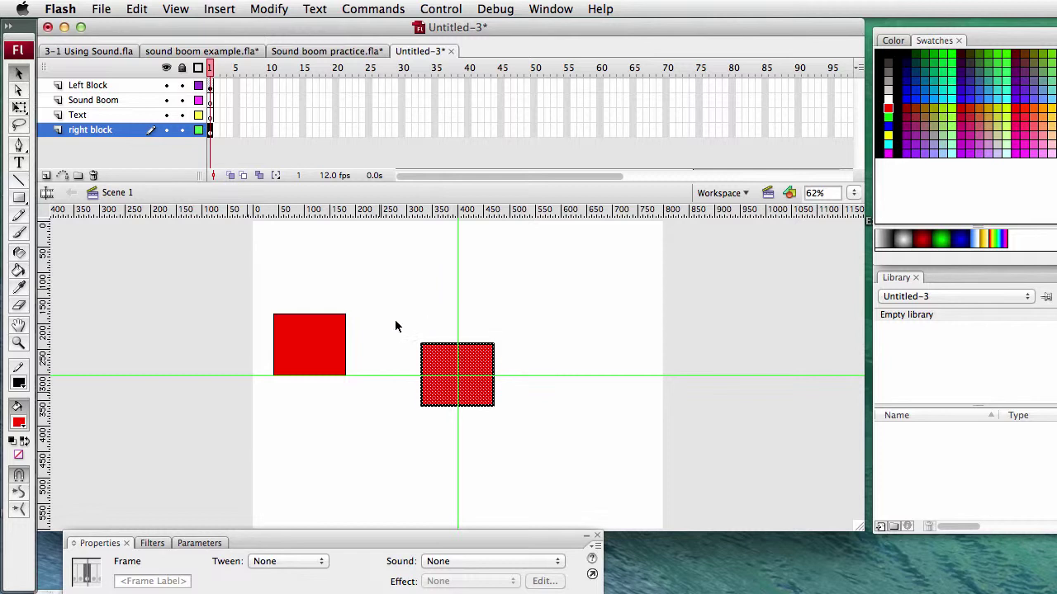
pyautogui.moveTo(495, 368); pyautogui.dragTo(622, 330)
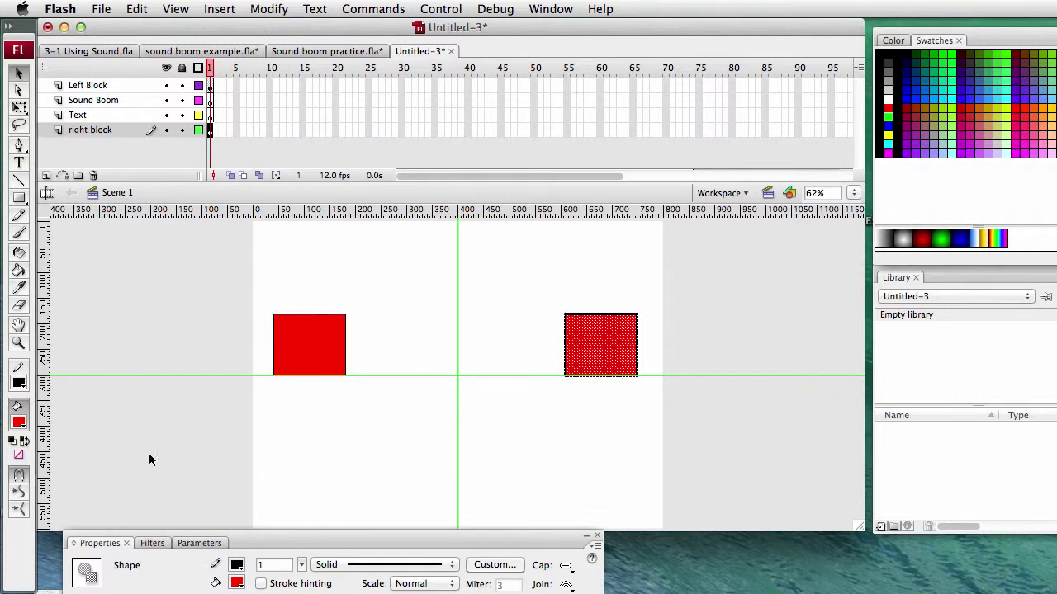
pyautogui.click(20, 423)
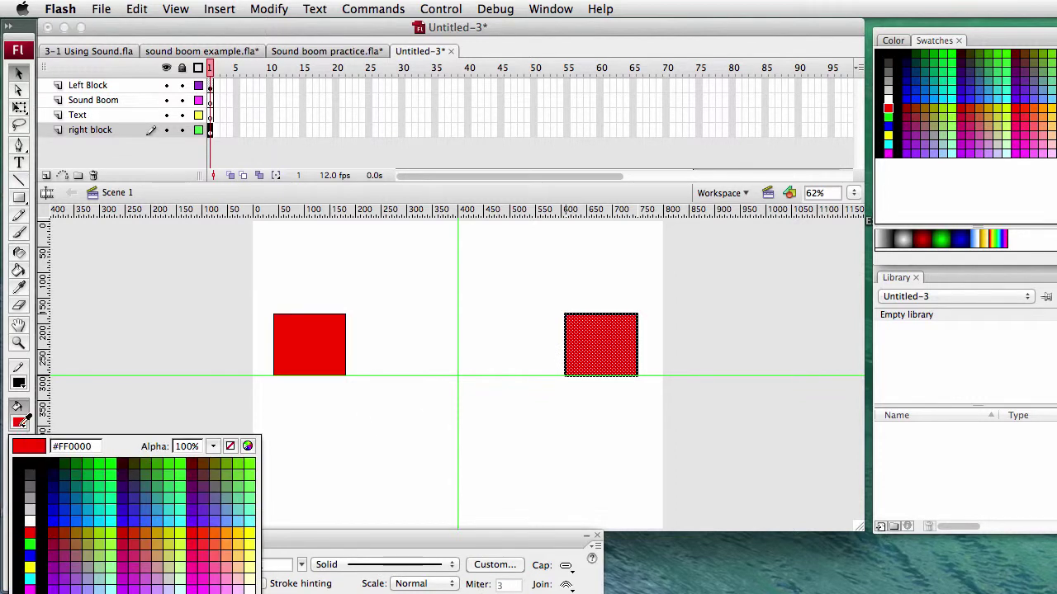
pyautogui.click(113, 479)
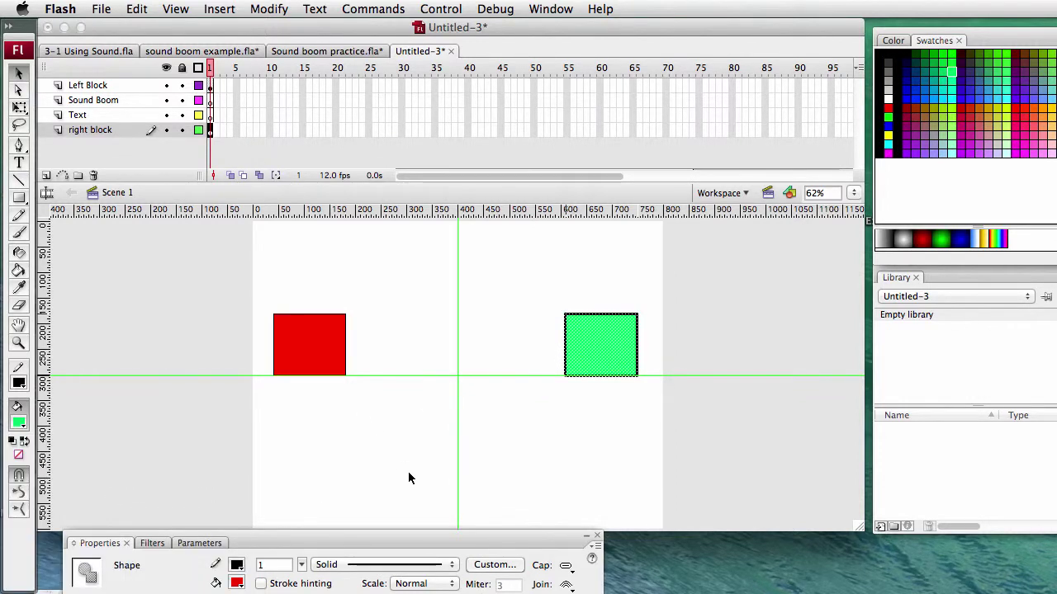
pyautogui.click(96, 132)
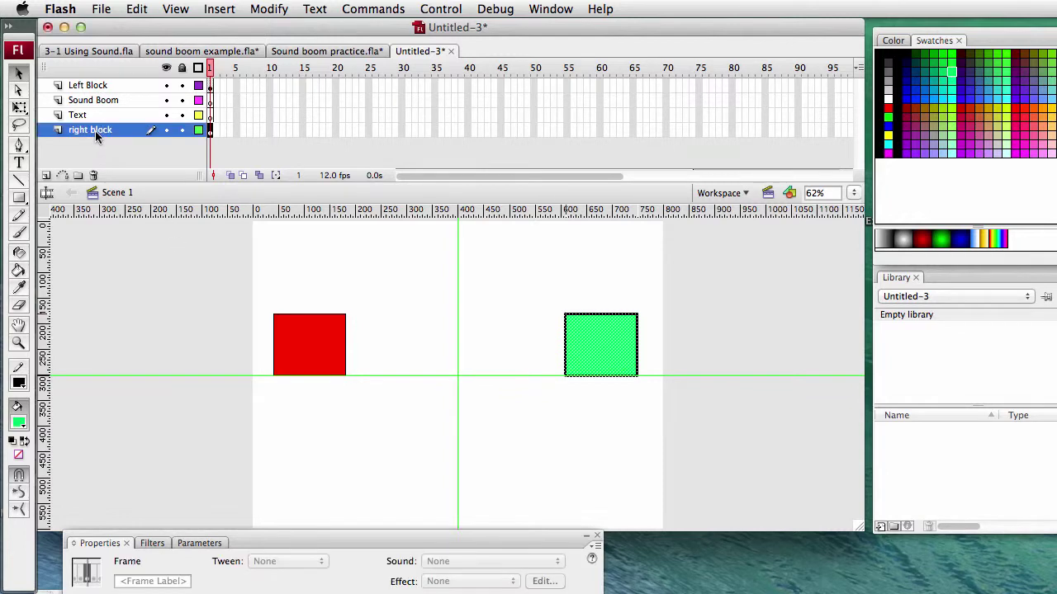
pyautogui.moveTo(104, 136); pyautogui.dragTo(104, 94)
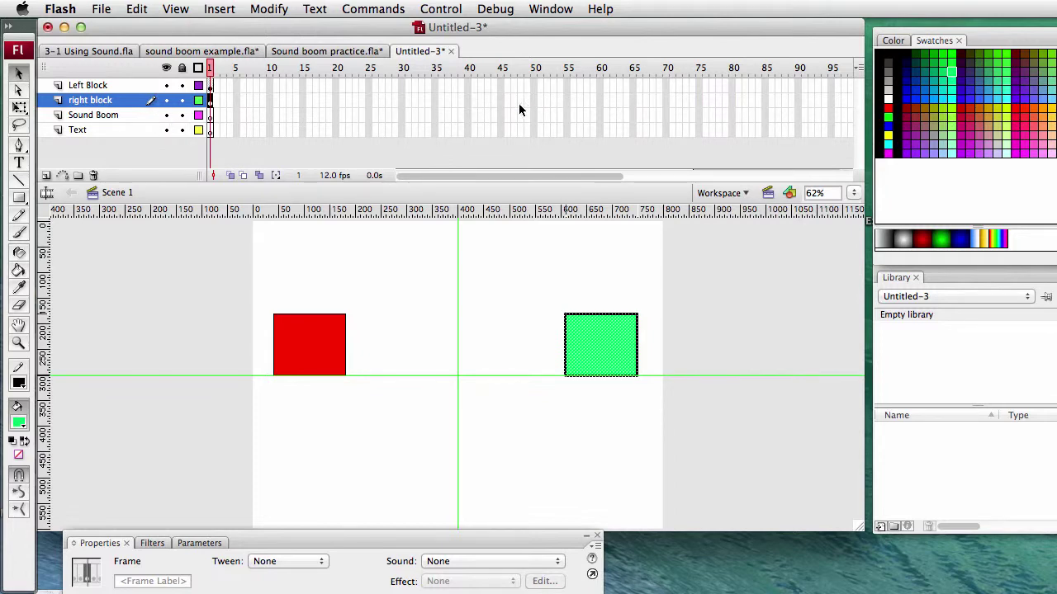
# Step: Insert a keyframe at frame 25 on Left Block and move the red square to the centre line
pyautogui.click(368, 83)
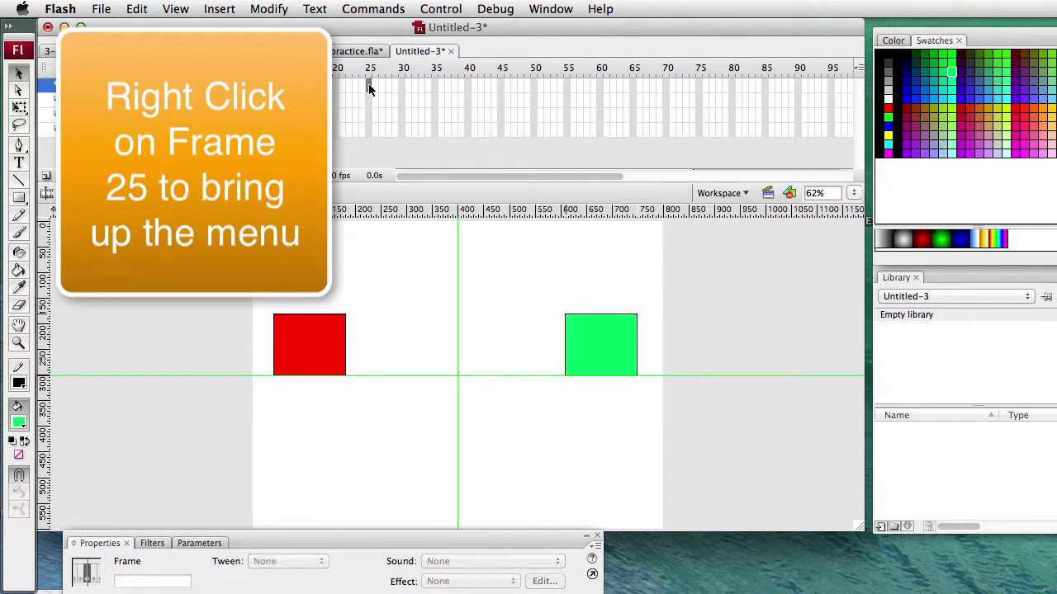
pyautogui.rightClick(369, 84)
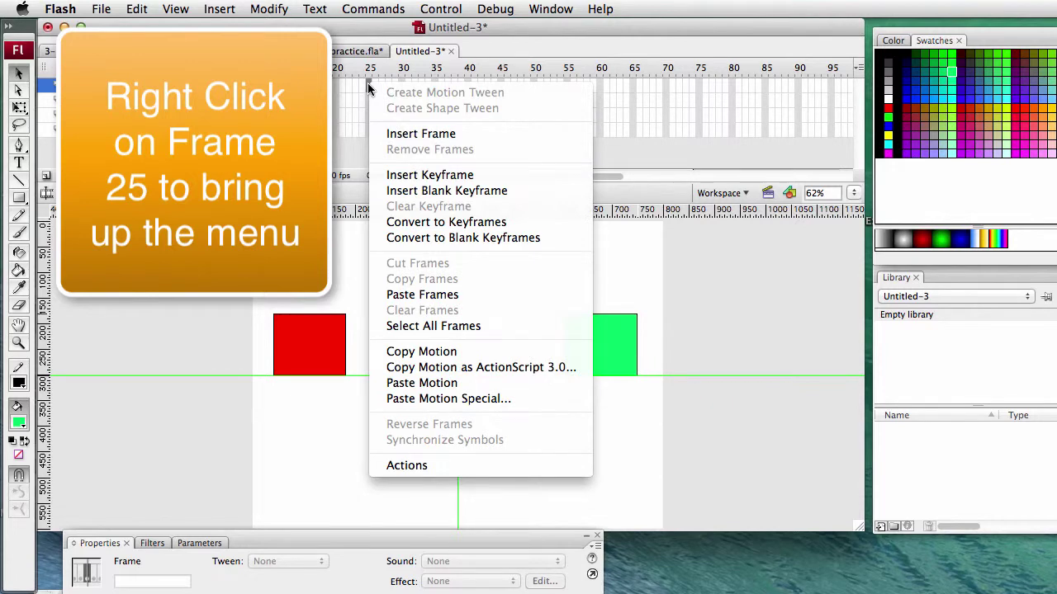
pyautogui.click(469, 176)
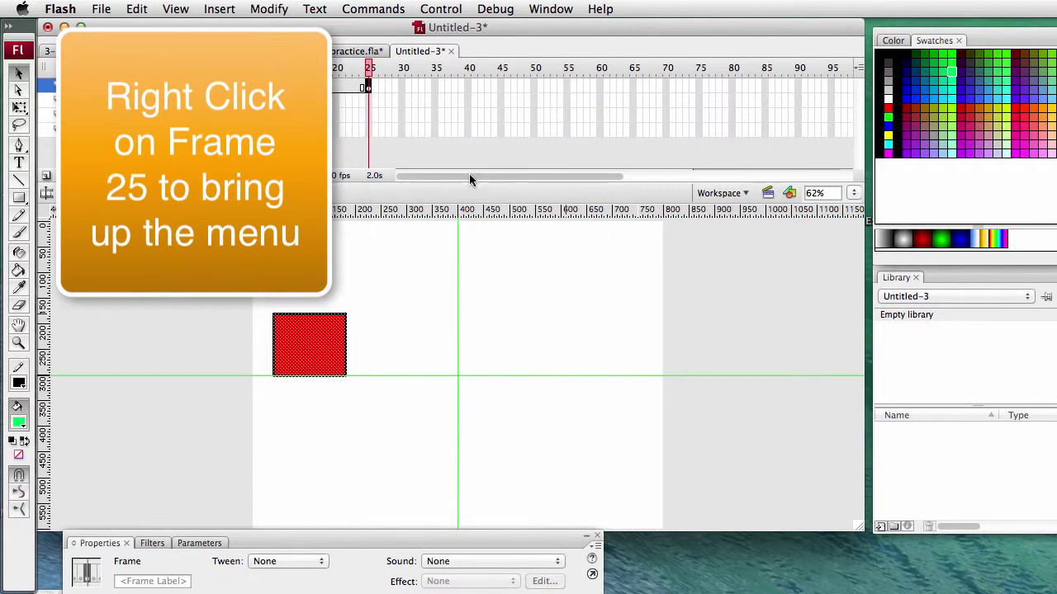
pyautogui.click(314, 353)
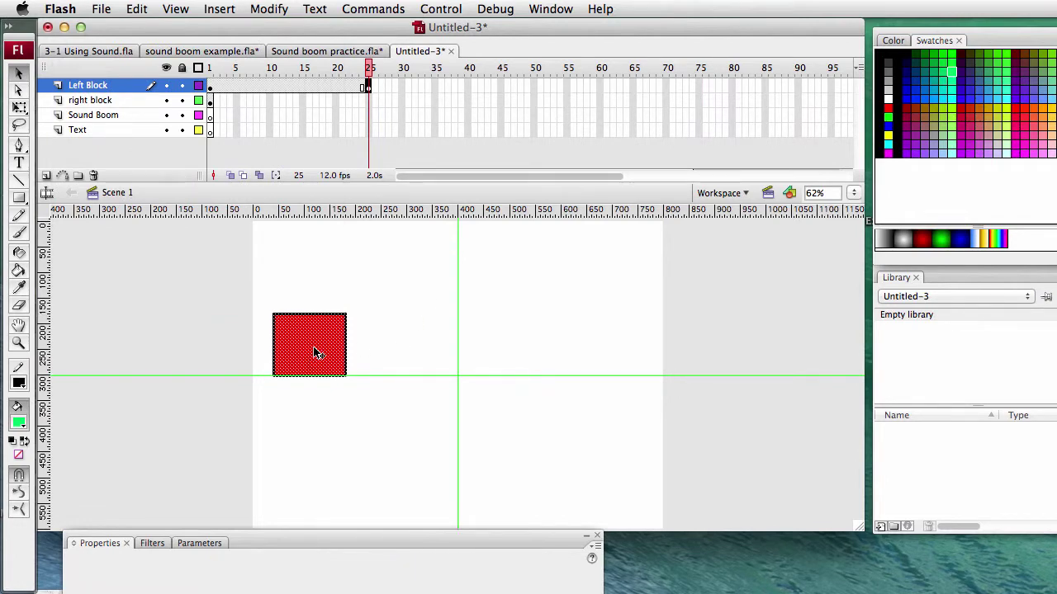
pyautogui.moveTo(315, 353); pyautogui.dragTo(426, 351)
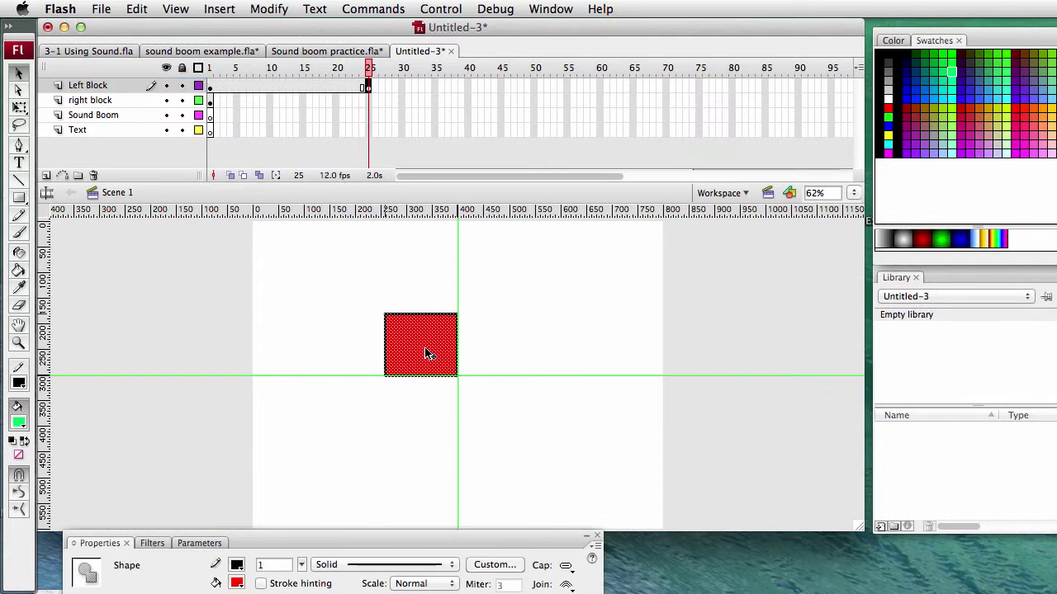
# Step: Insert a keyframe at frame 25 on right block and slide the green square left to meet the red one
pyautogui.click(111, 100)
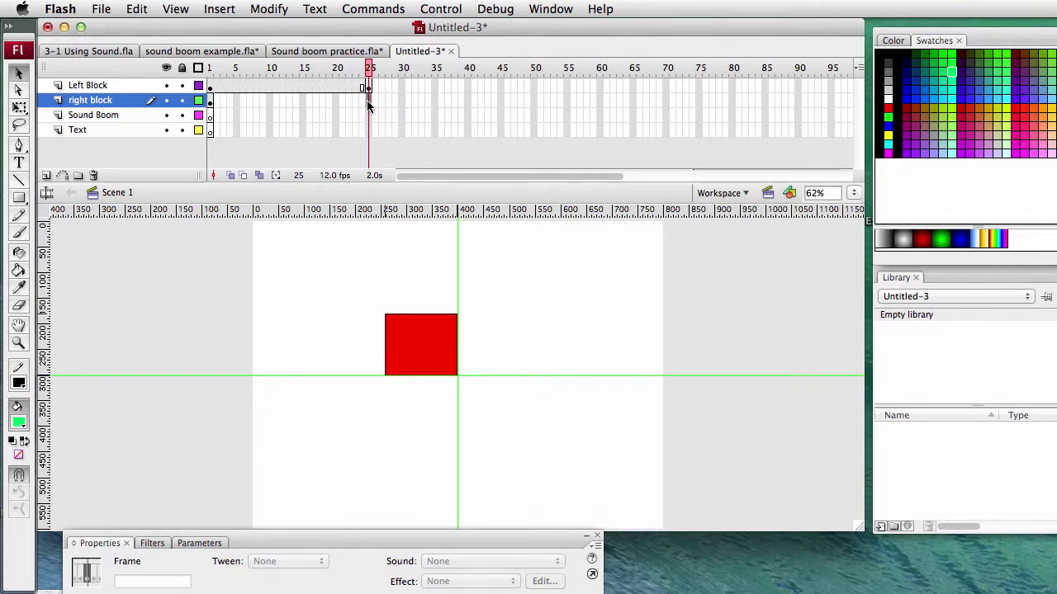
pyautogui.rightClick(366, 100)
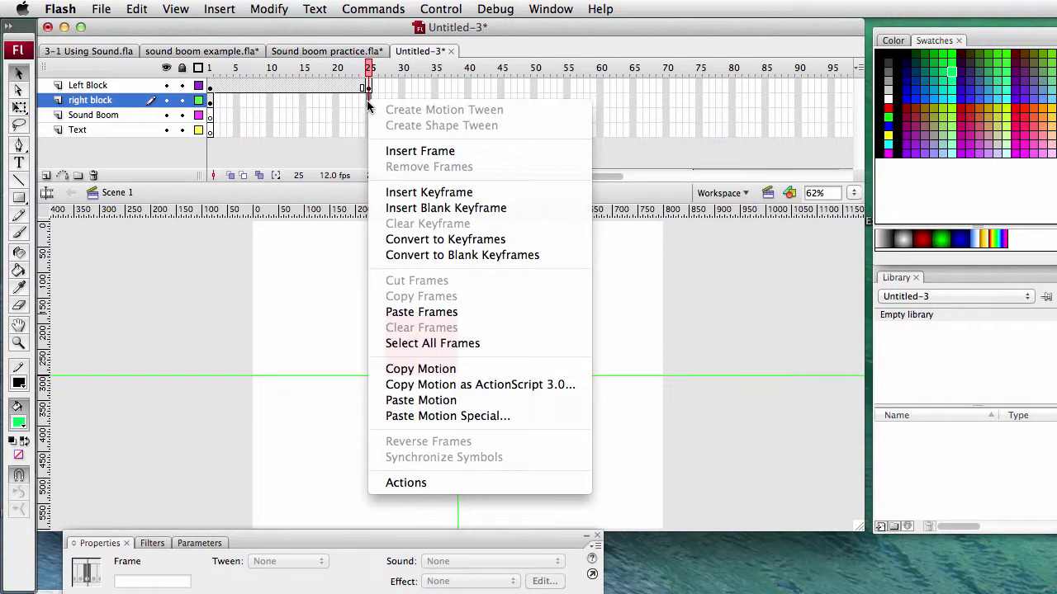
pyautogui.click(423, 192)
pyautogui.moveTo(596, 344); pyautogui.dragTo(490, 344)
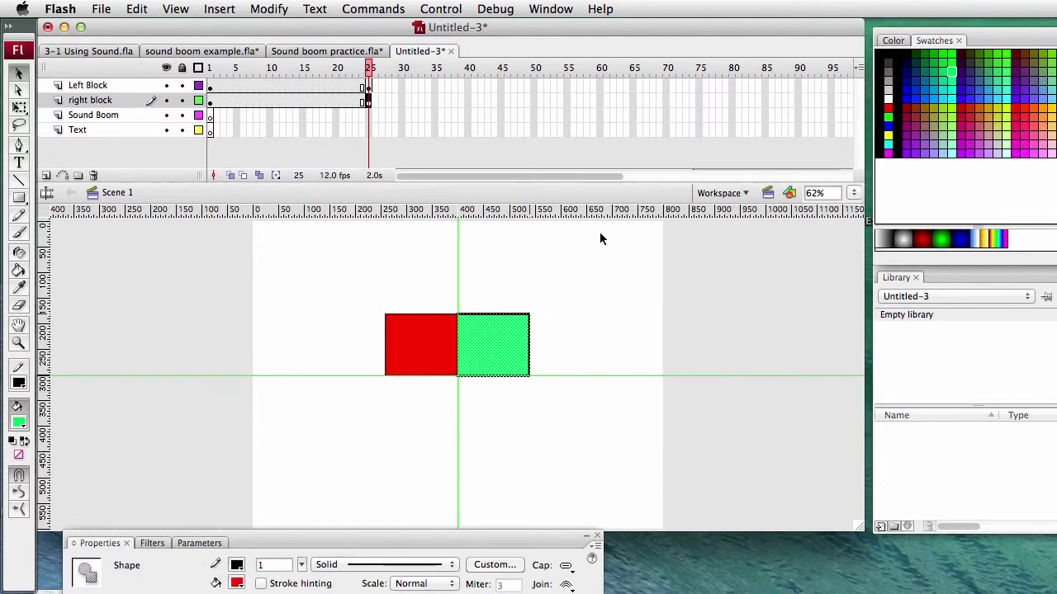
pyautogui.rightClick(285, 88)
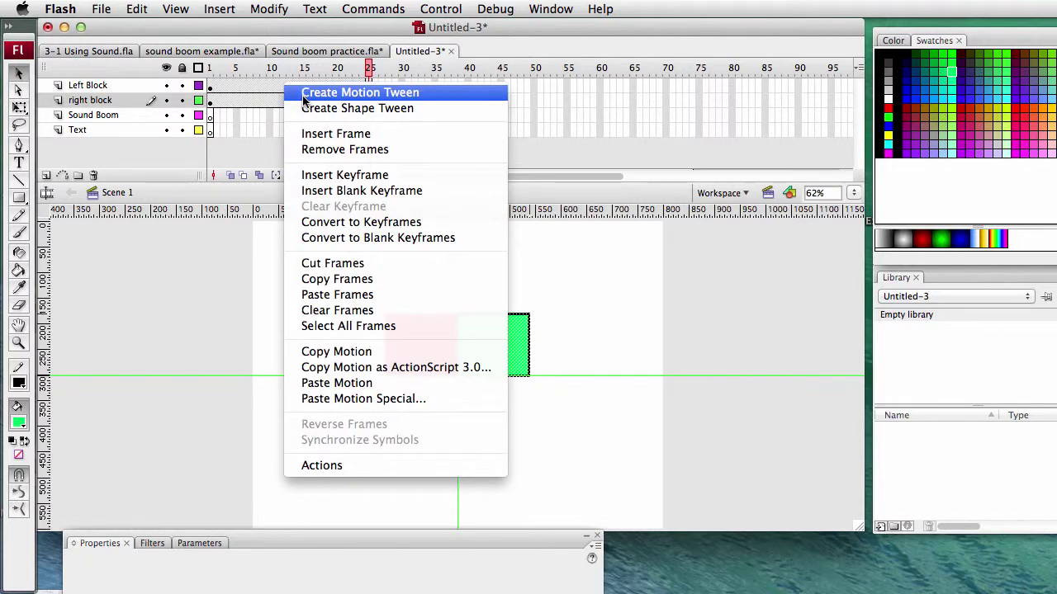
# Step: Create motion tweens on Left Block and right block, then preview the blocks sliding together
pyautogui.click(304, 94)
pyautogui.click(302, 100)
pyautogui.rightClick(302, 104)
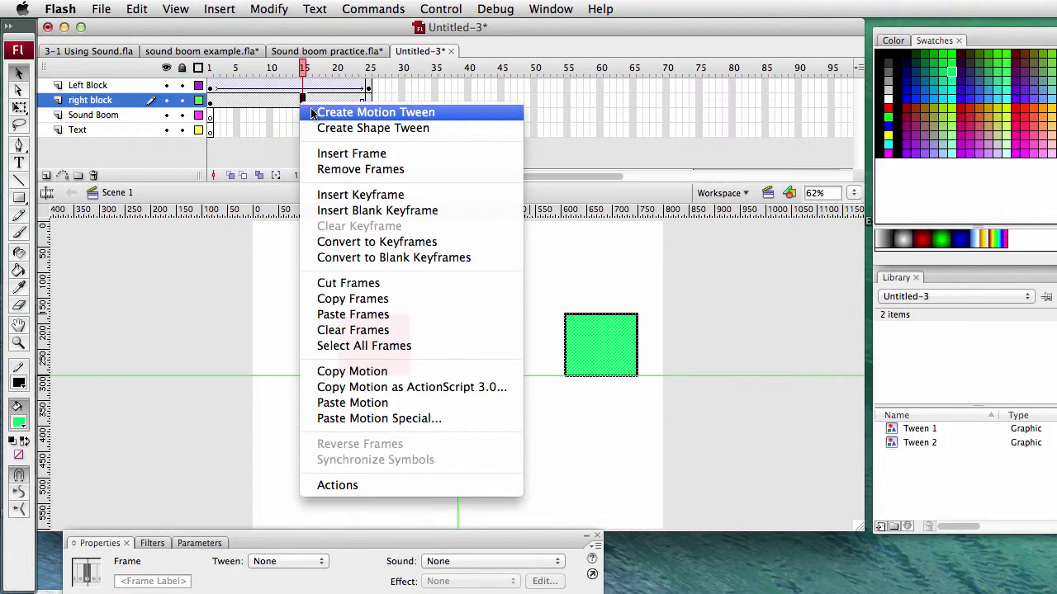
pyautogui.click(363, 112)
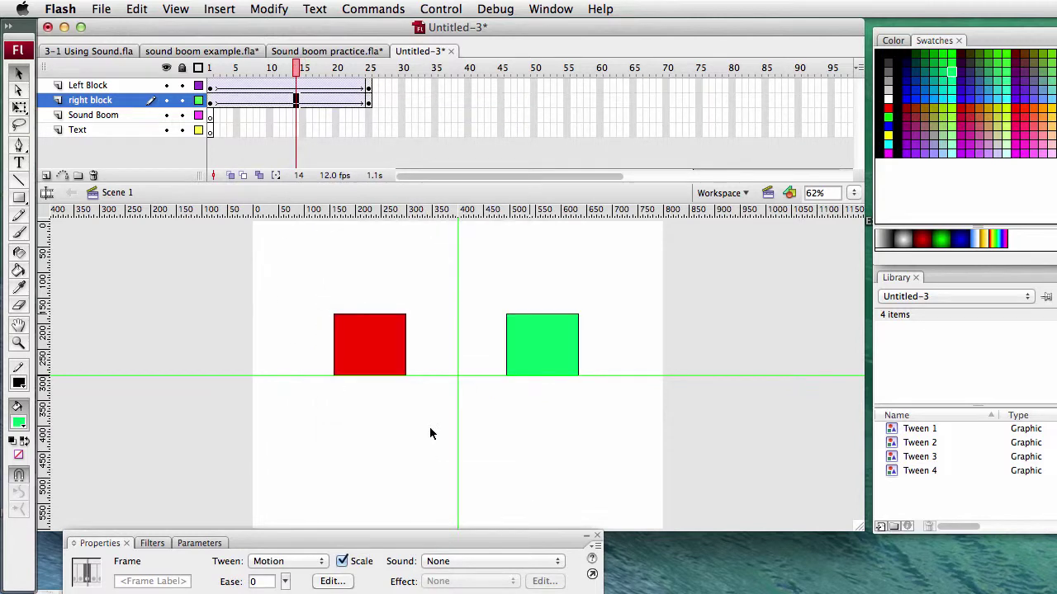
pyautogui.press('Return')
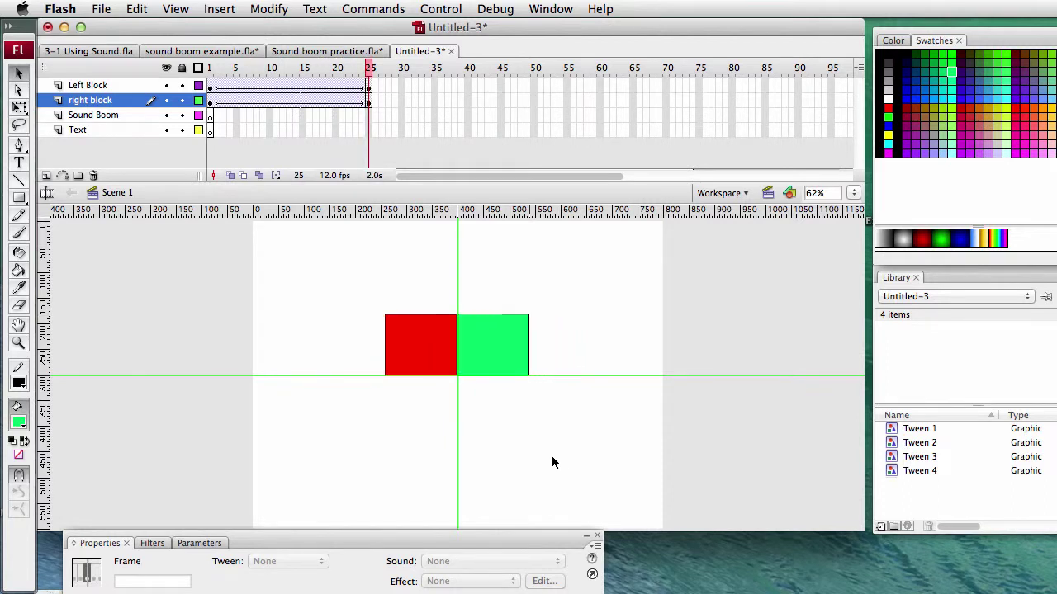
pyautogui.click(369, 131)
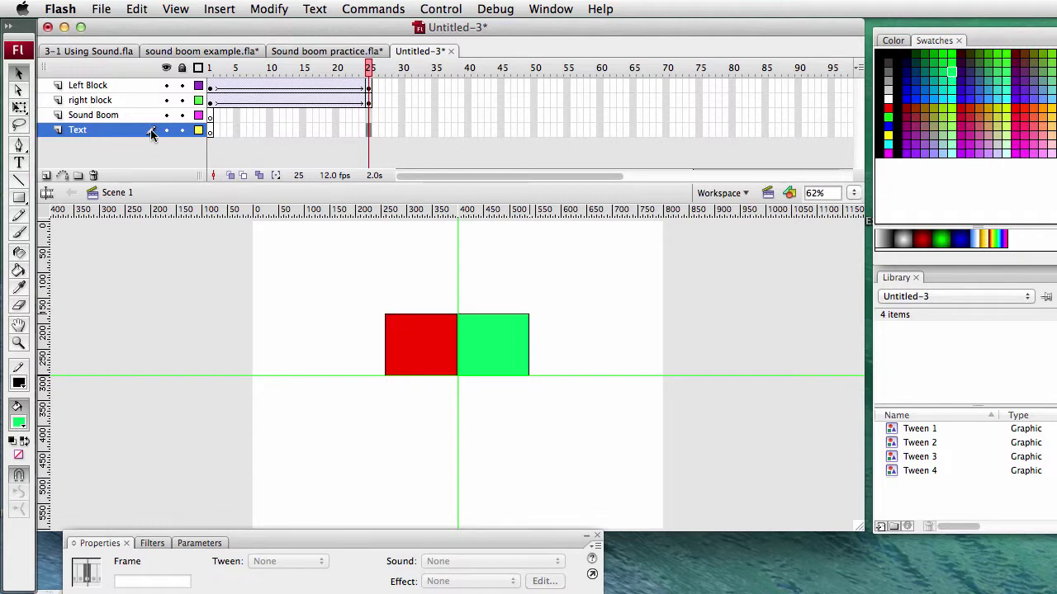
# Step: Insert a keyframe at frame 25 on Text and type BOOM in a text box below the blocks
pyautogui.rightClick(369, 135)
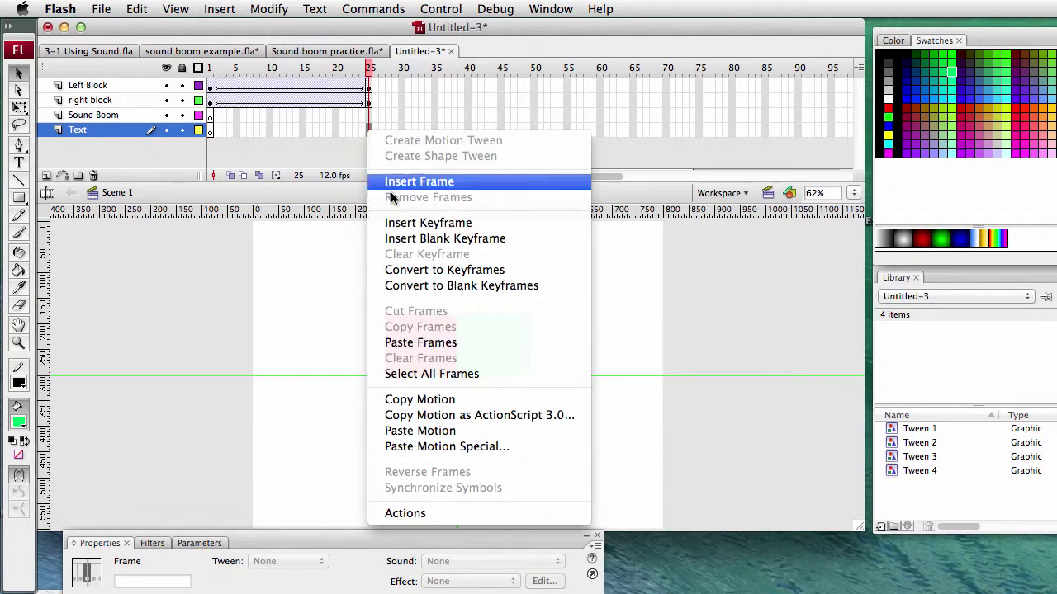
pyautogui.click(428, 223)
pyautogui.click(19, 162)
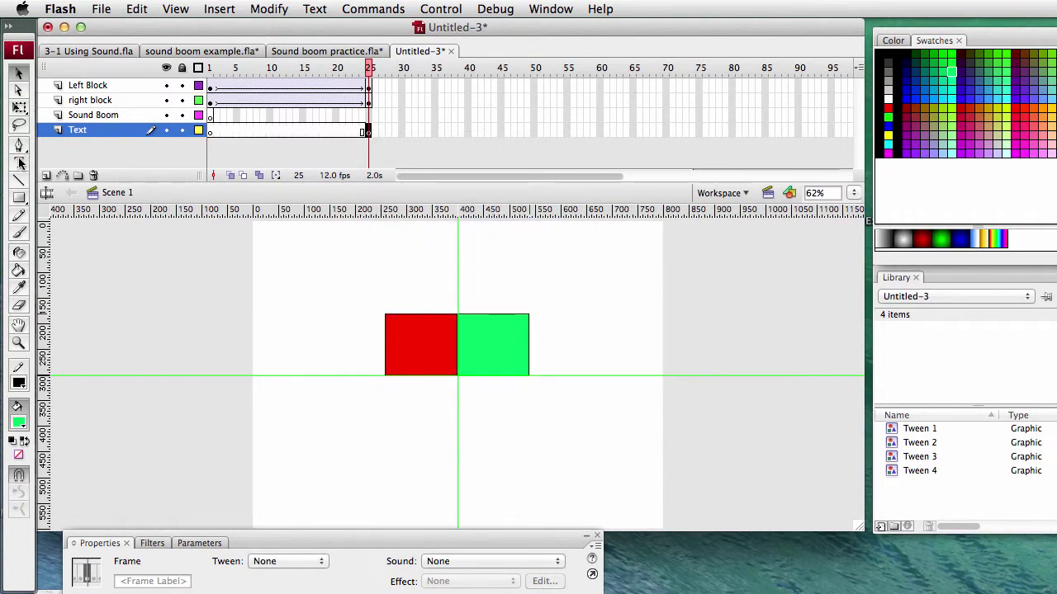
pyautogui.moveTo(329, 409); pyautogui.dragTo(580, 485)
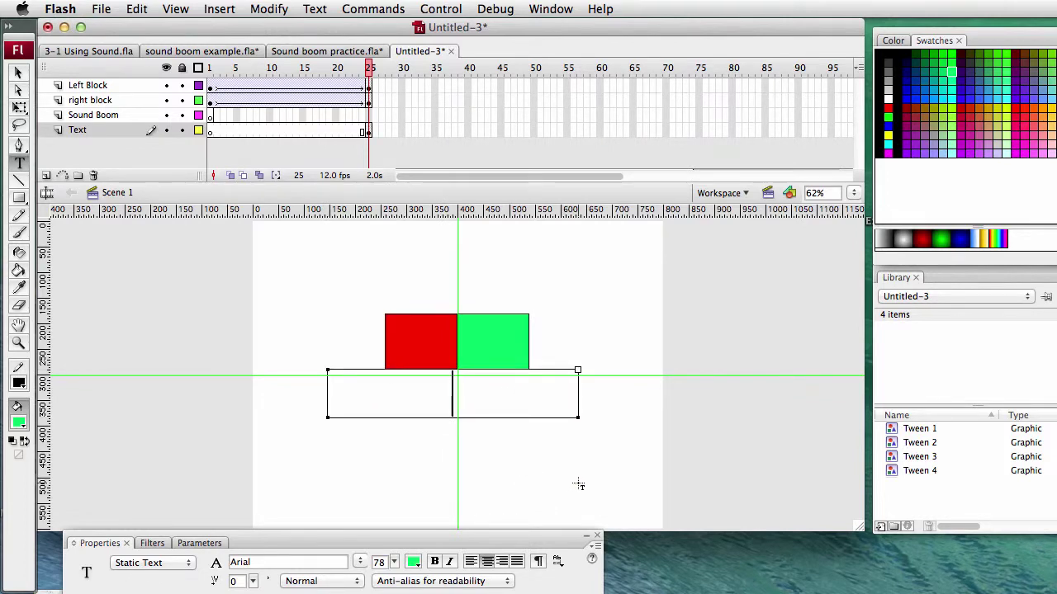
pyautogui.write('B')
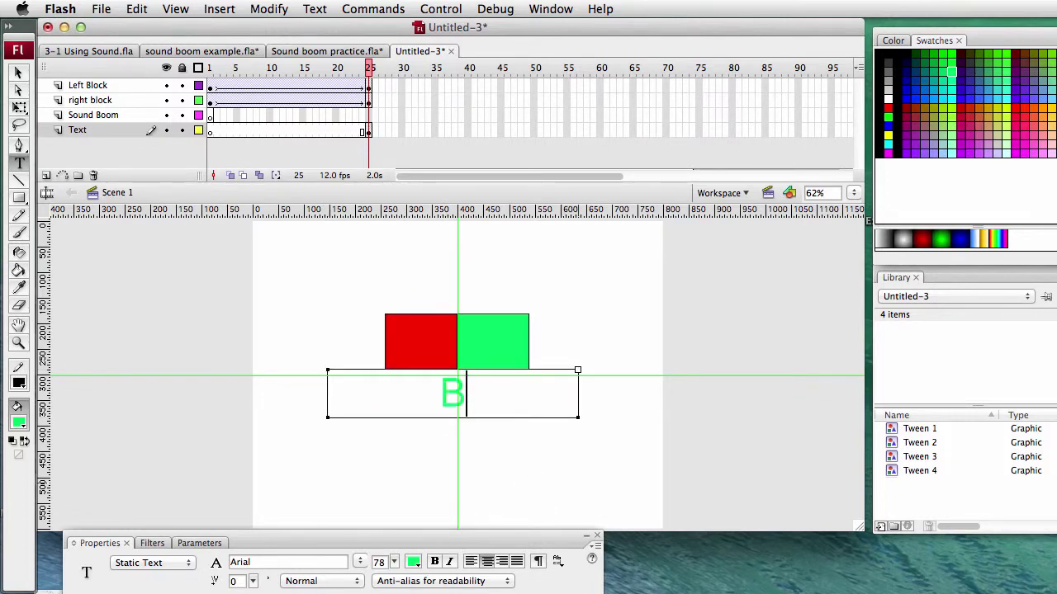
pyautogui.write('OOM')
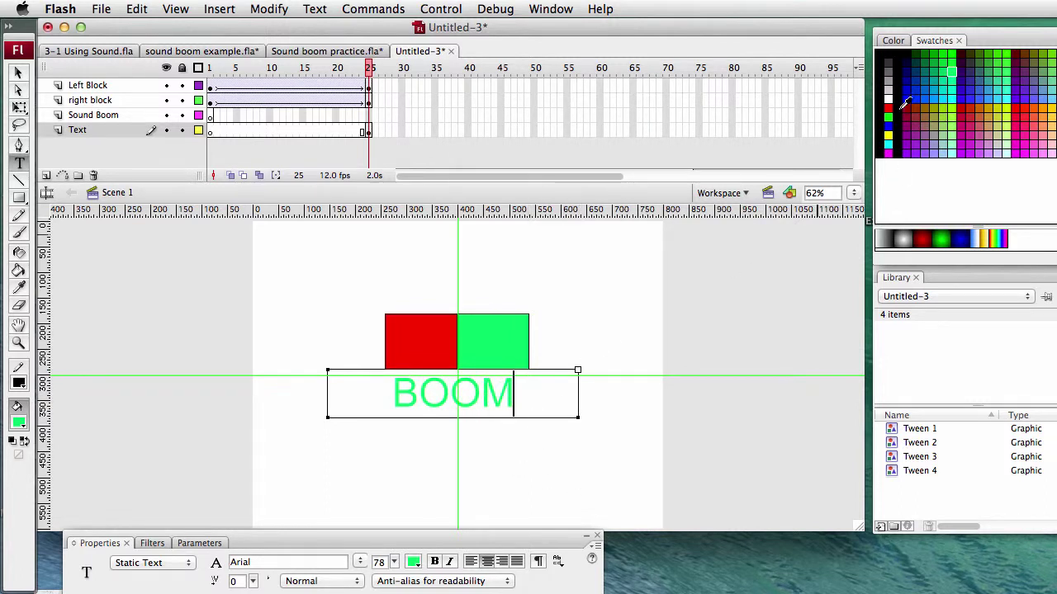
# Step: Make BOOM red at size 96 and nudge it slightly lower beneath the blocks
pyautogui.moveTo(500, 384); pyautogui.dragTo(376, 378)
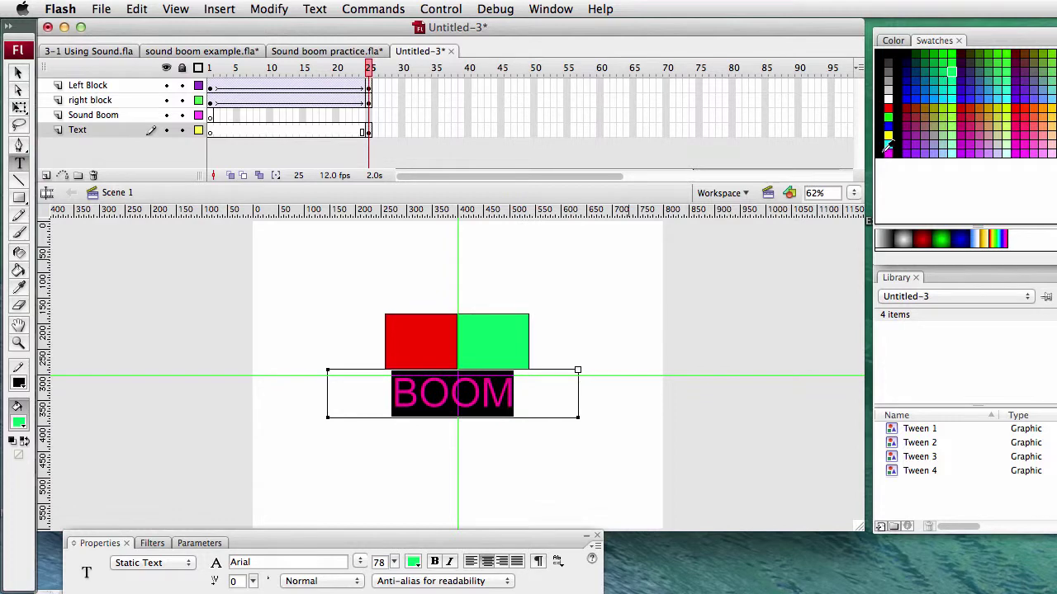
pyautogui.click(889, 106)
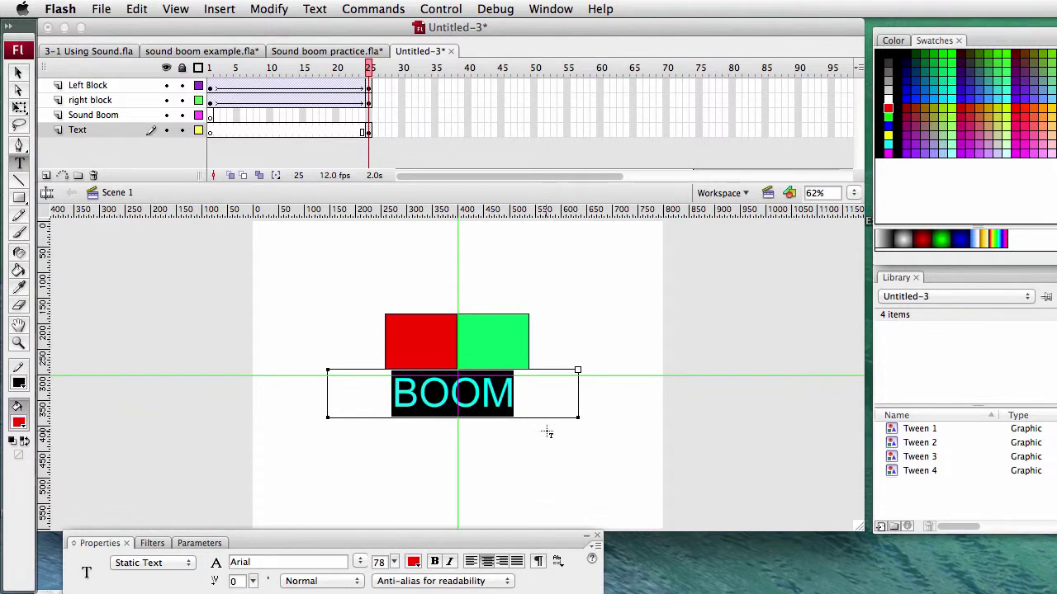
pyautogui.moveTo(394, 562); pyautogui.dragTo(397, 541)
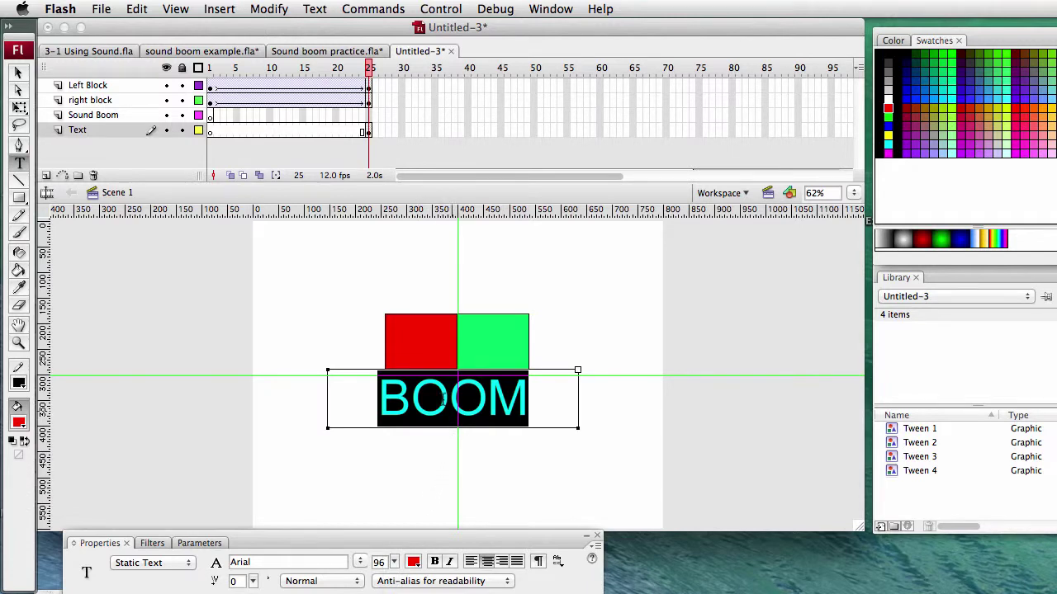
pyautogui.moveTo(437, 406); pyautogui.dragTo(442, 422)
pyautogui.click(430, 477)
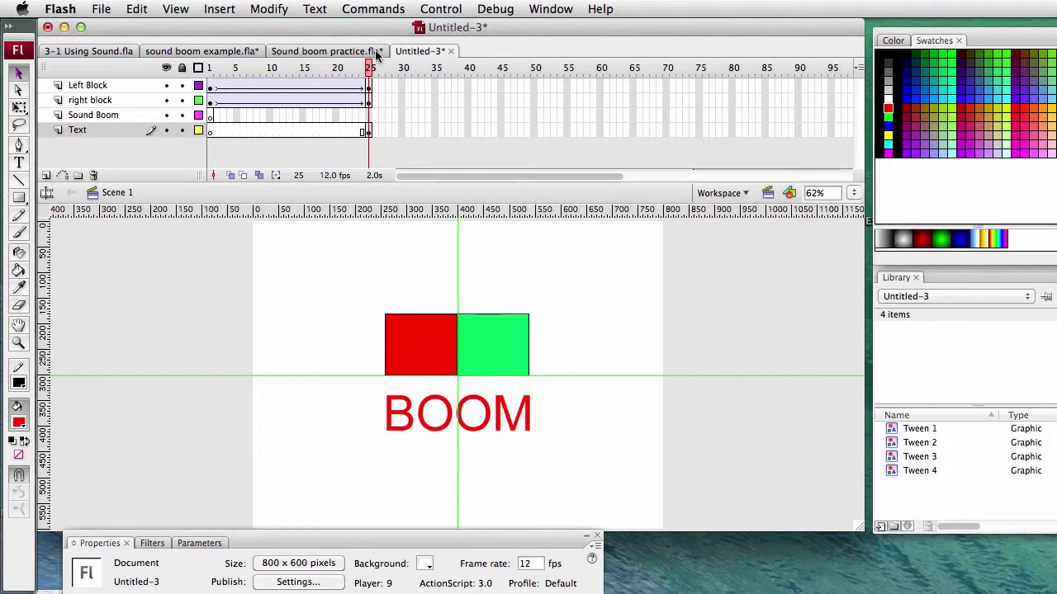
# Step: Preview the animation, then insert a keyframe at frame 25 on the Sound Boom layer
pyautogui.click(369, 118)
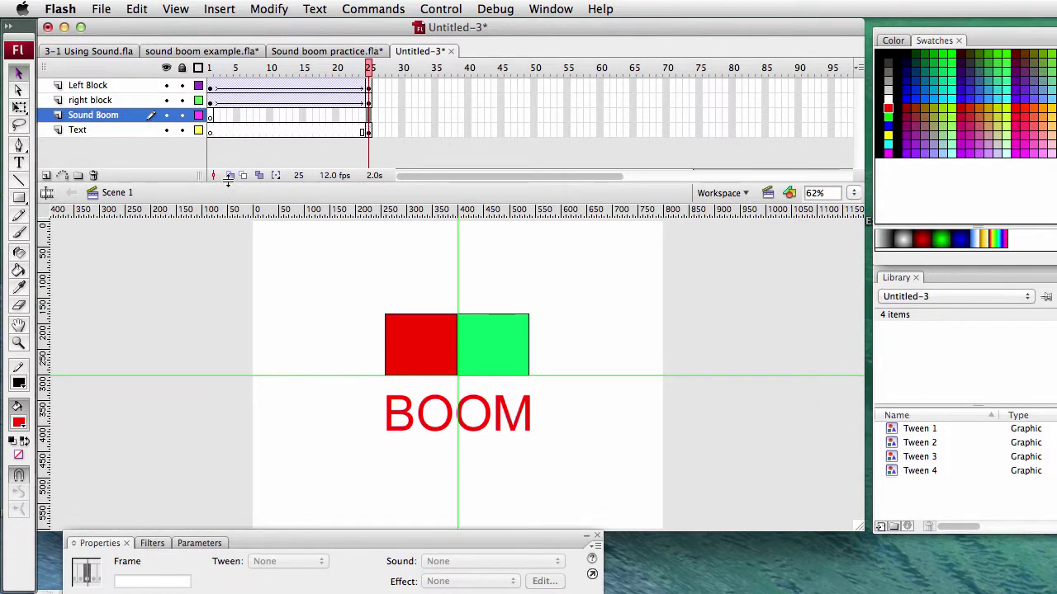
pyautogui.press('Return')
pyautogui.rightClick(369, 119)
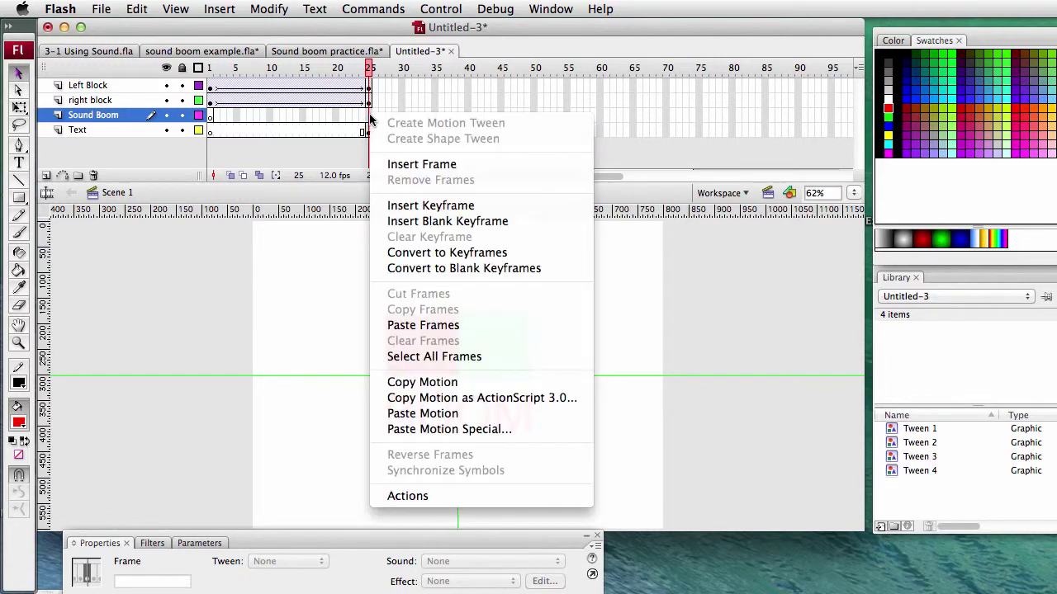
pyautogui.click(412, 206)
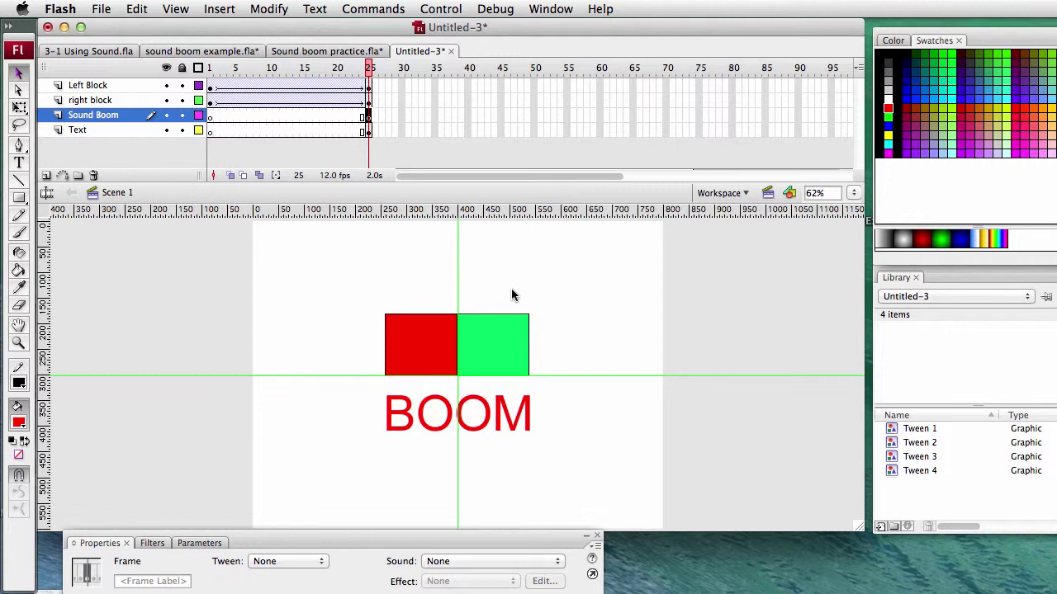
# Step: Import boom.mp3 from the Desktop into the library with Import to Library
pyautogui.click(102, 9)
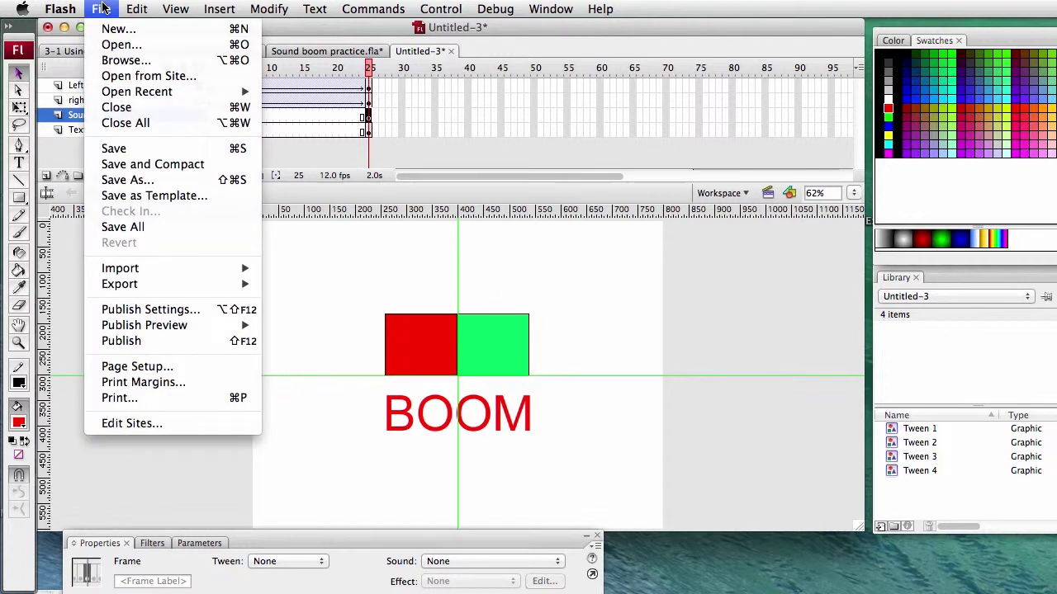
pyautogui.moveTo(146, 268)
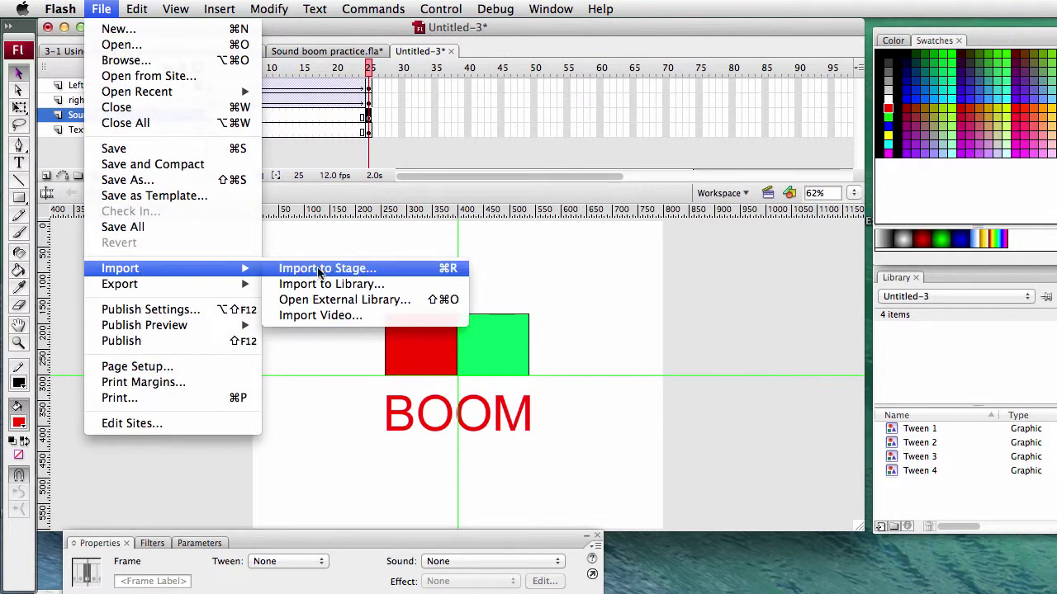
pyautogui.click(400, 285)
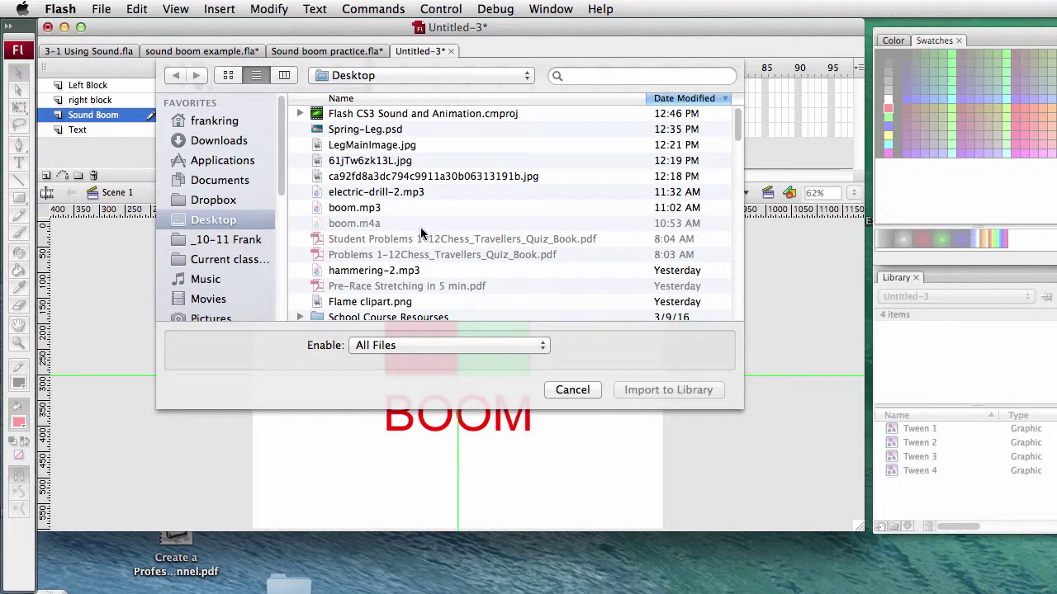
pyautogui.click(355, 211)
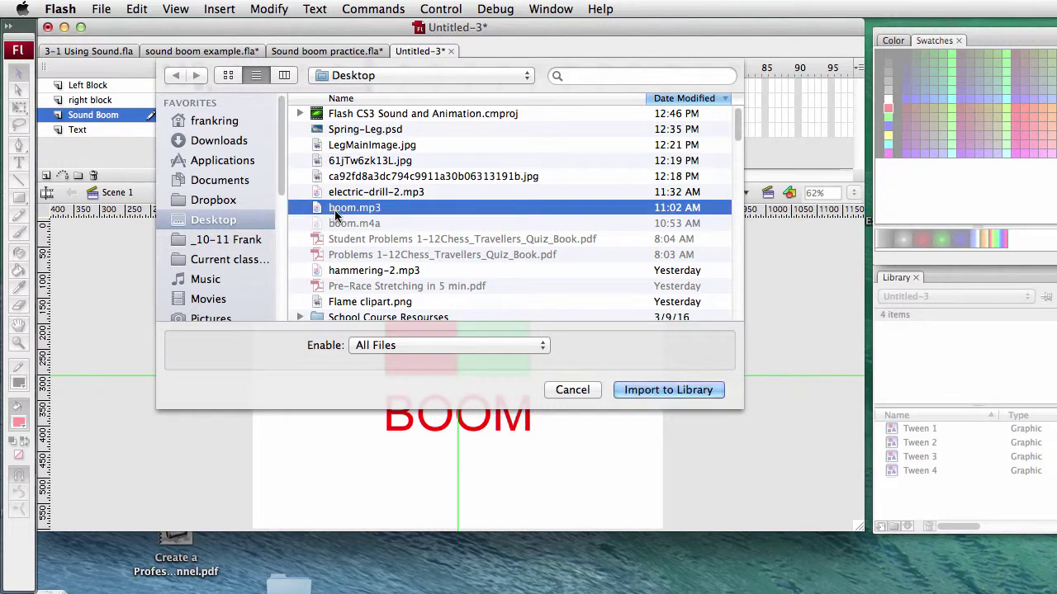
pyautogui.click(665, 390)
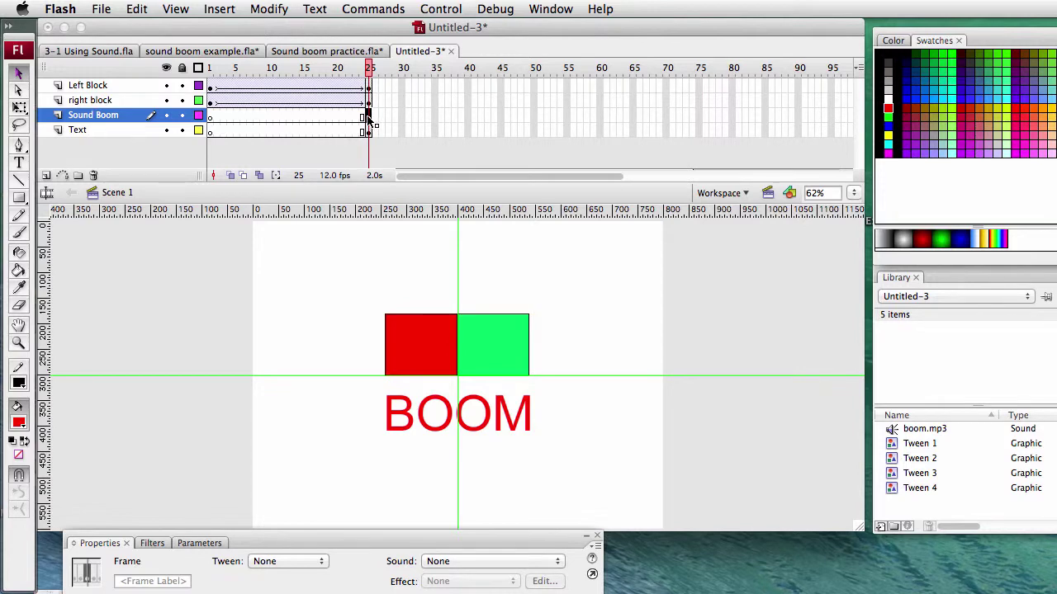
# Step: Preview boom.mp3, then insert frames on Sound Boom through frame 35
pyautogui.click(908, 429)
pyautogui.click(517, 463)
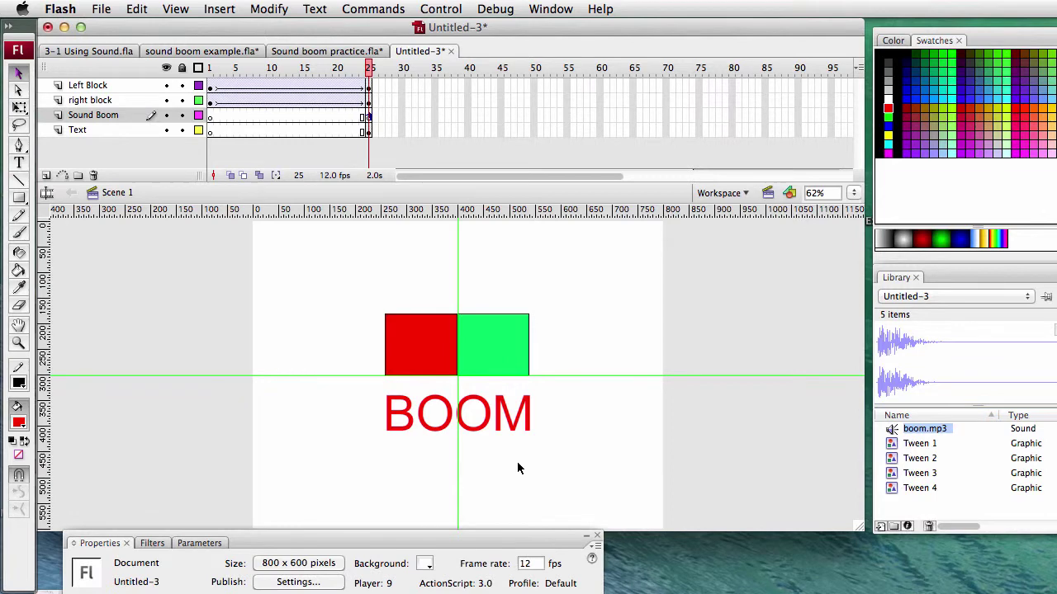
pyautogui.click(435, 116)
pyautogui.rightClick(435, 116)
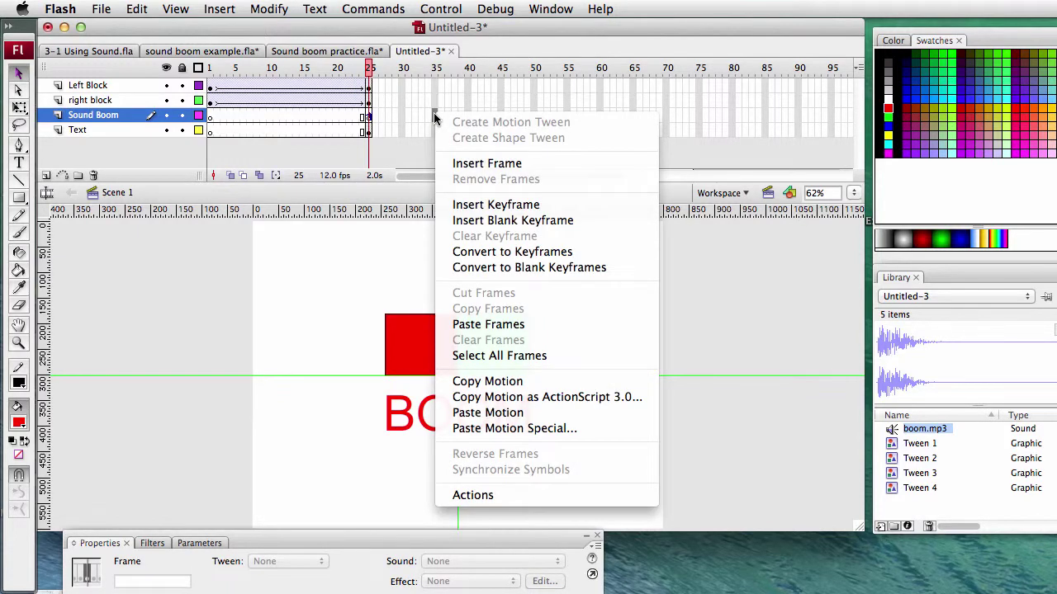
pyautogui.click(474, 165)
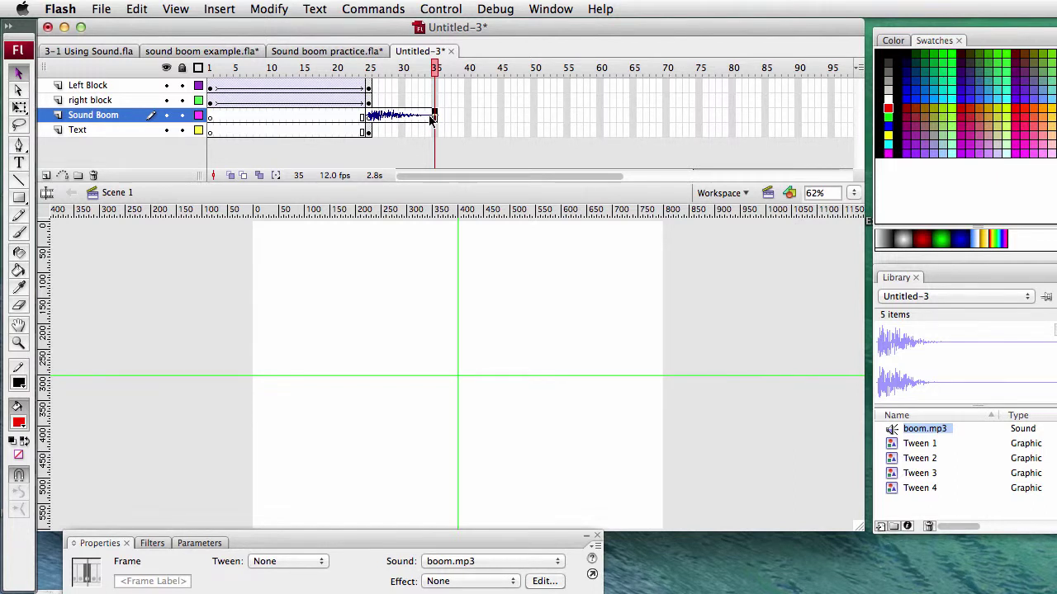
pyautogui.click(108, 122)
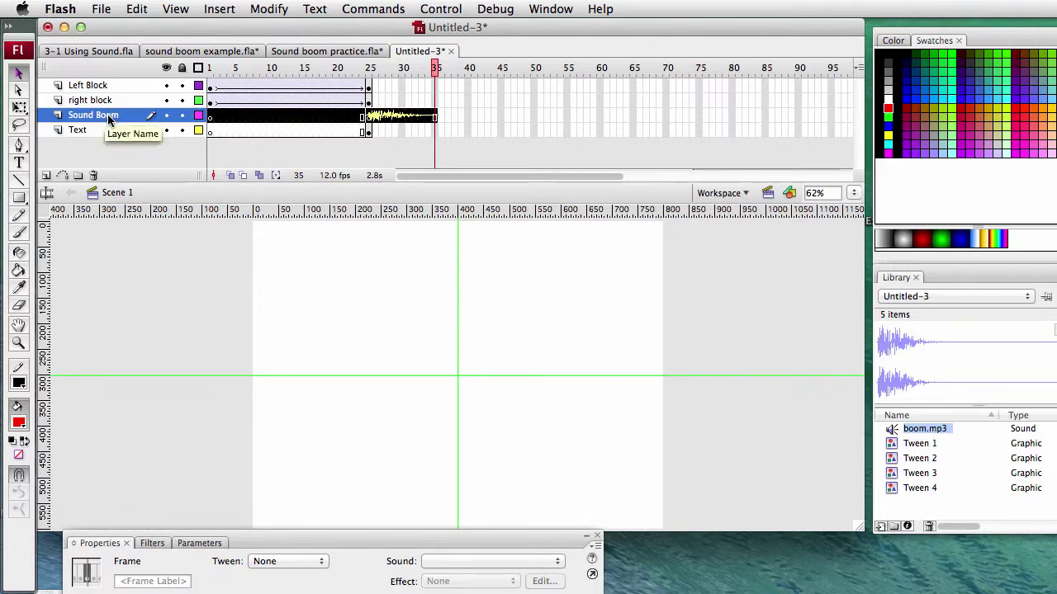
# Step: Set the Sound Boom layer's height to 200% in its Layer Properties
pyautogui.rightClick(108, 121)
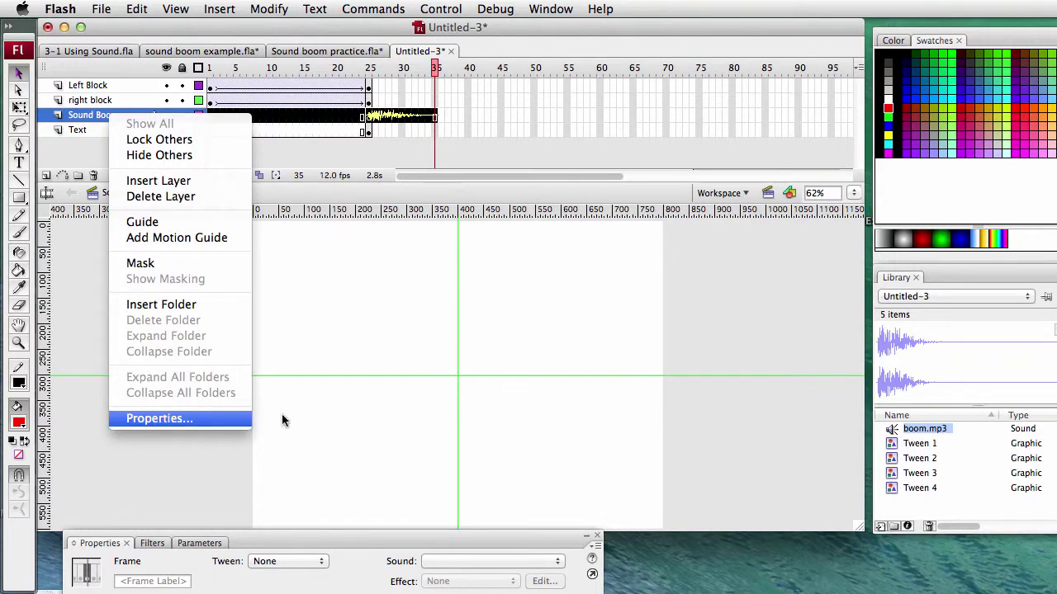
pyautogui.click(161, 418)
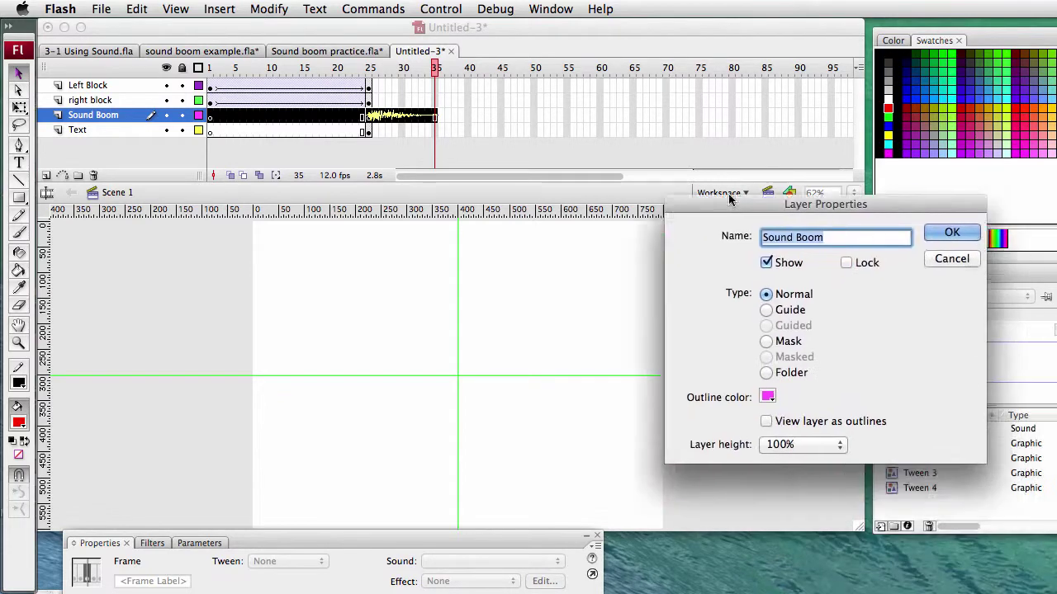
pyautogui.click(824, 423)
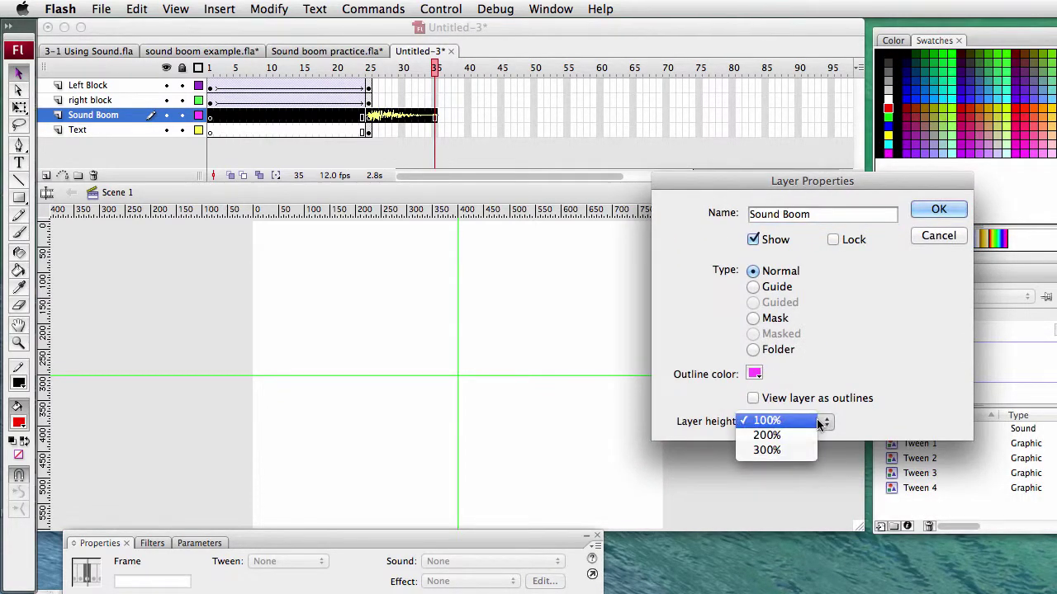
pyautogui.click(786, 450)
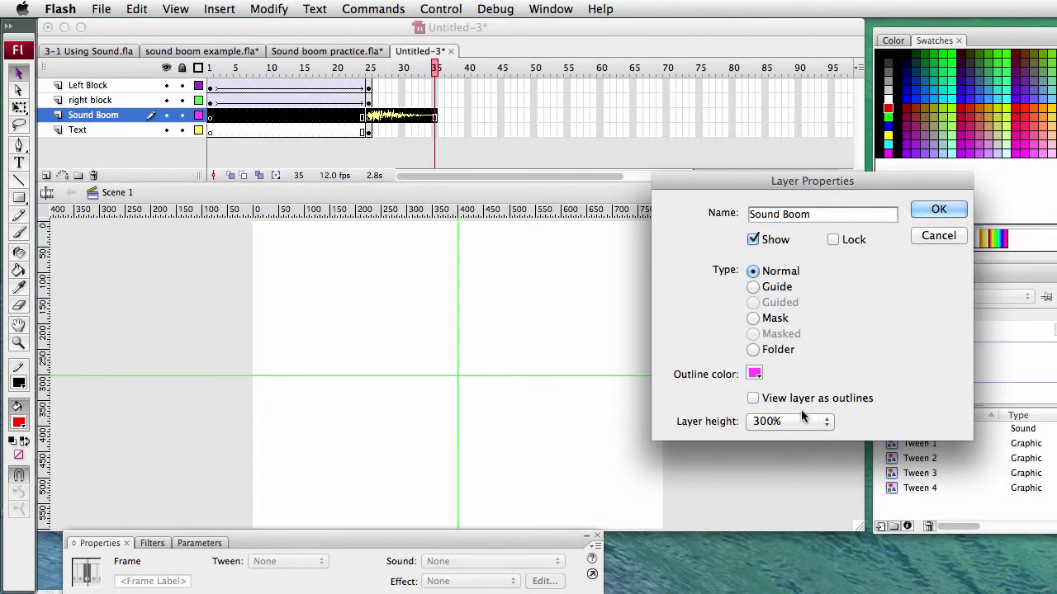
pyautogui.click(801, 421)
pyautogui.click(802, 404)
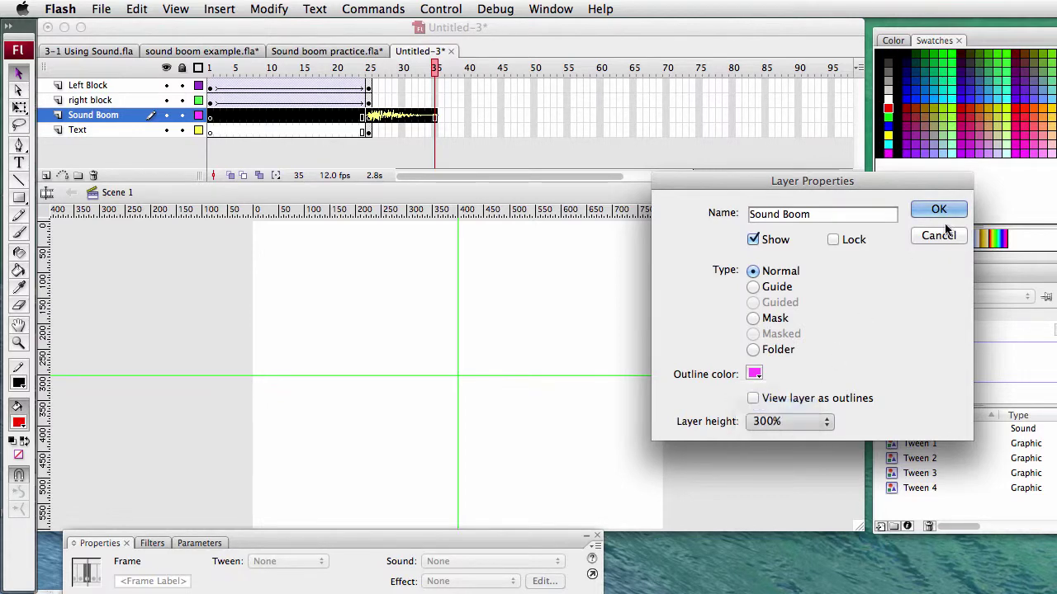
pyautogui.click(938, 209)
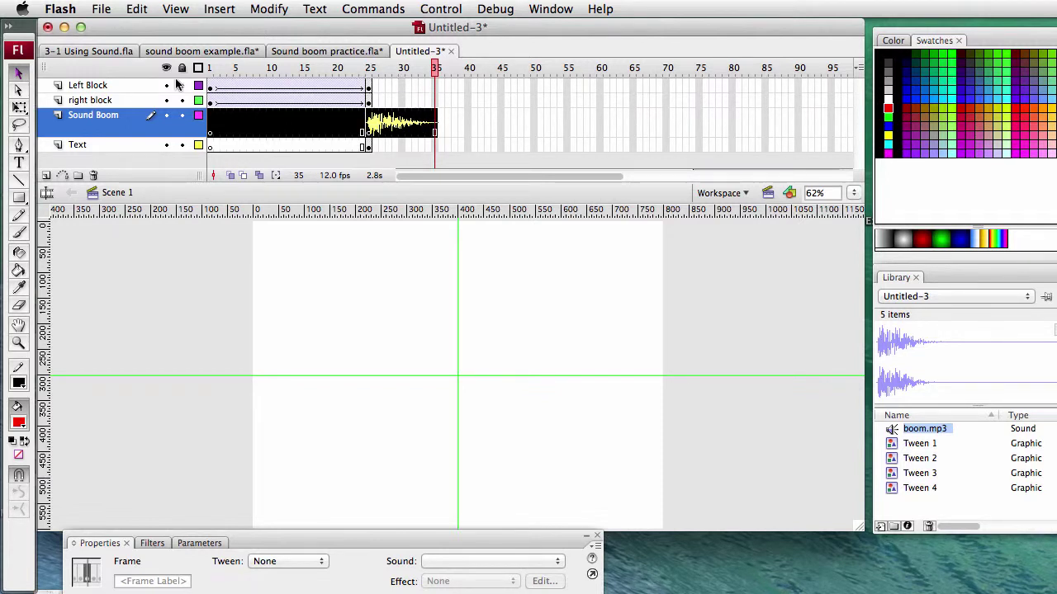
# Step: Insert a frame at frame 35 on the Left Block, right block and Text layers
pyautogui.click(437, 90)
pyautogui.click(437, 87)
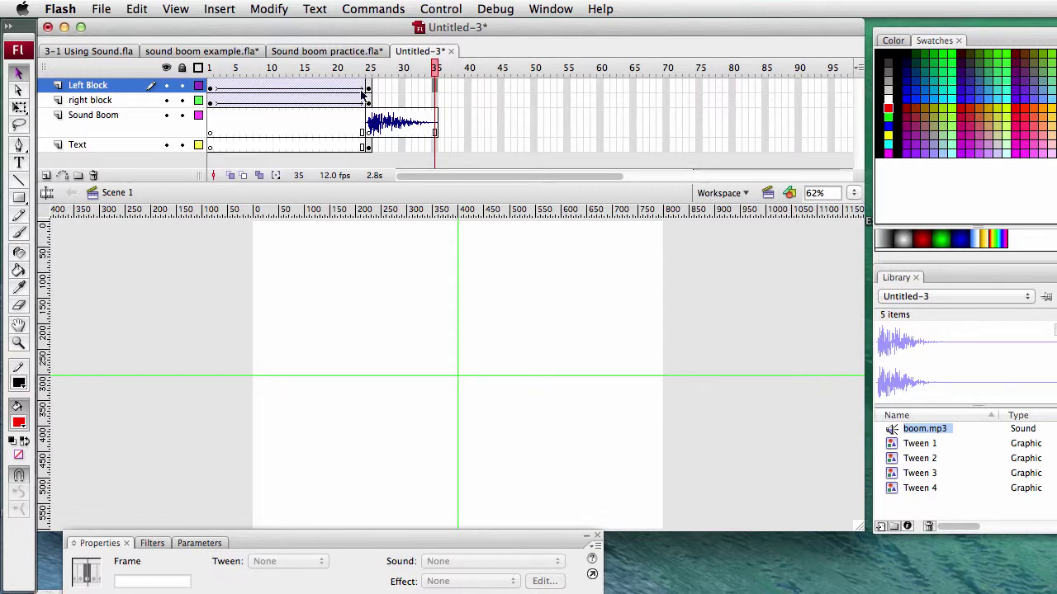
pyautogui.rightClick(433, 84)
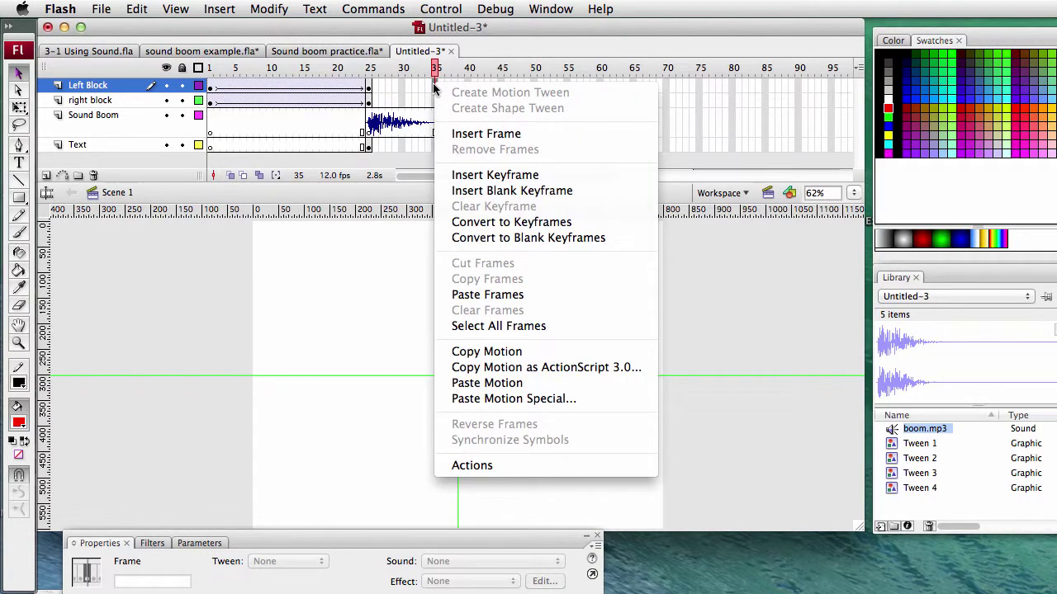
pyautogui.click(472, 134)
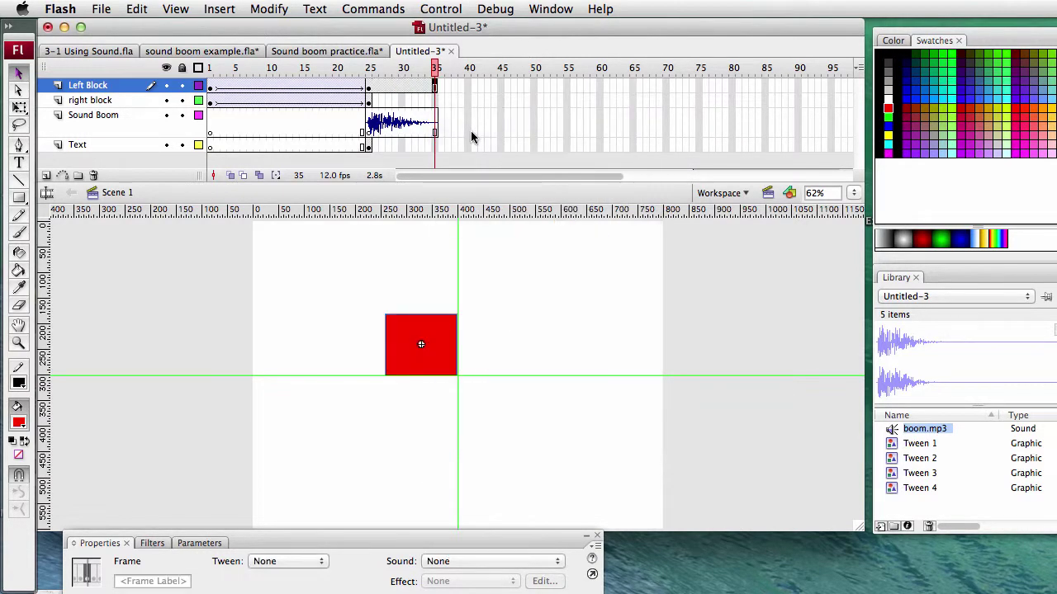
pyautogui.click(435, 100)
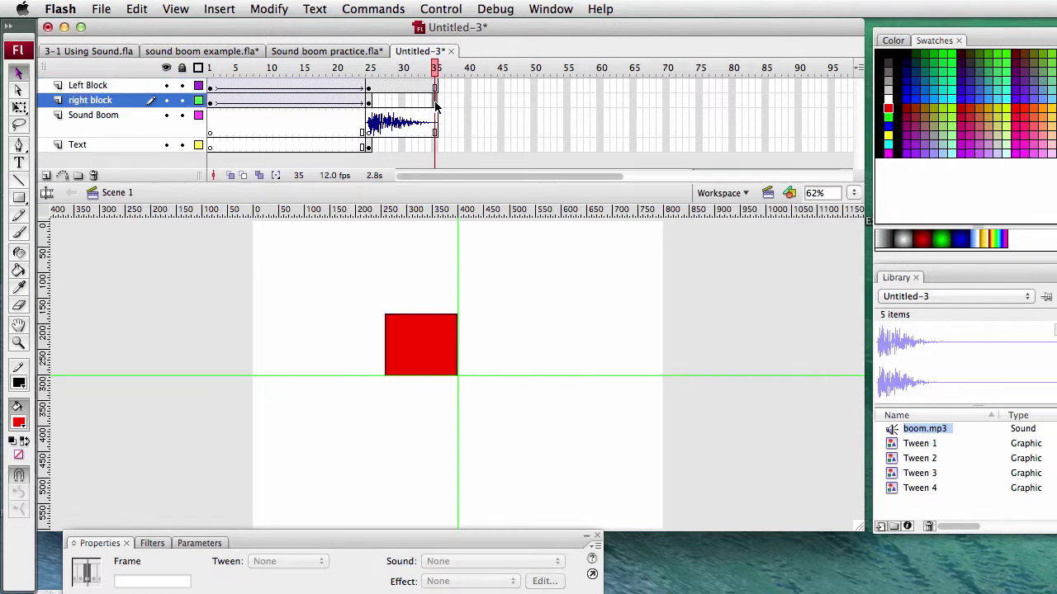
pyautogui.rightClick(436, 105)
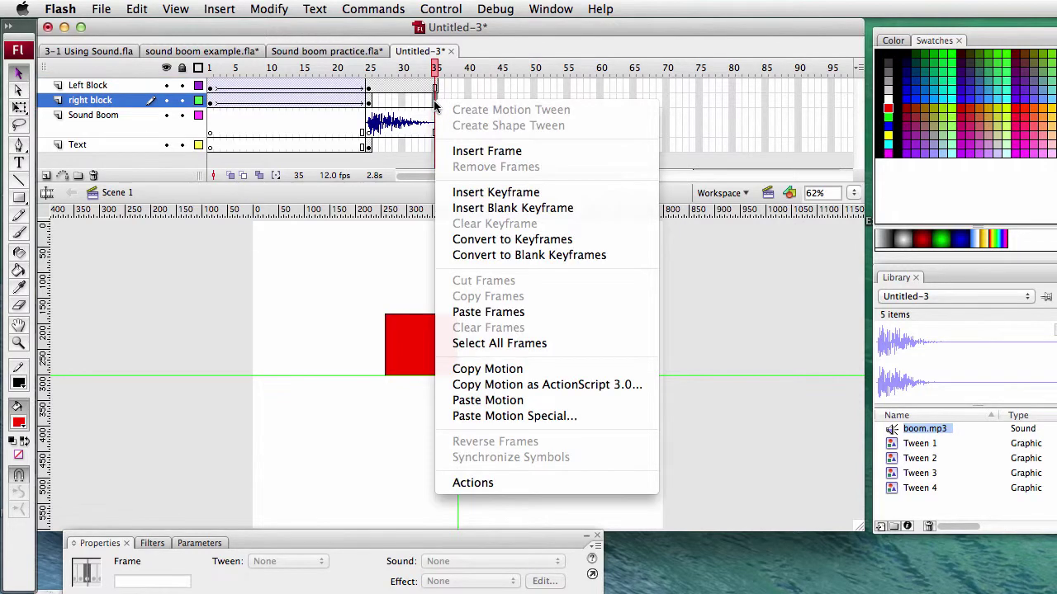
pyautogui.click(476, 153)
pyautogui.click(437, 145)
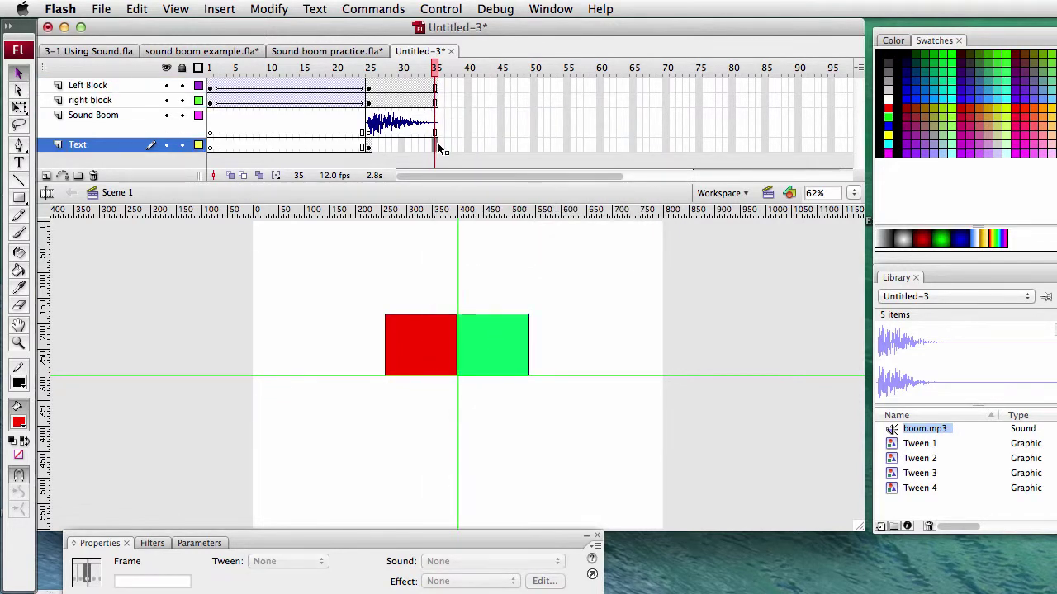
pyautogui.rightClick(436, 145)
pyautogui.click(478, 194)
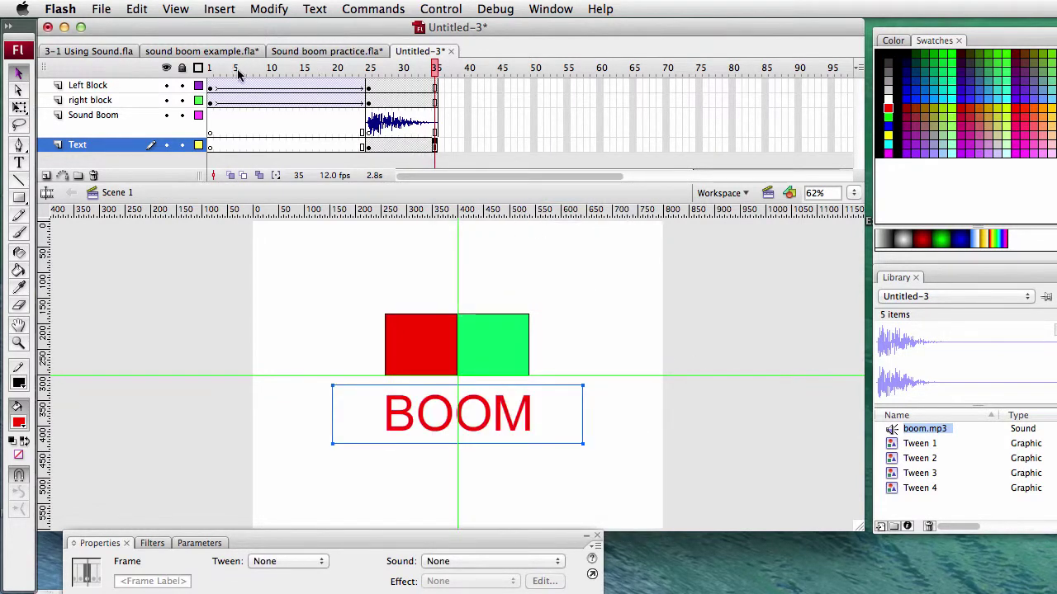
pyautogui.click(337, 70)
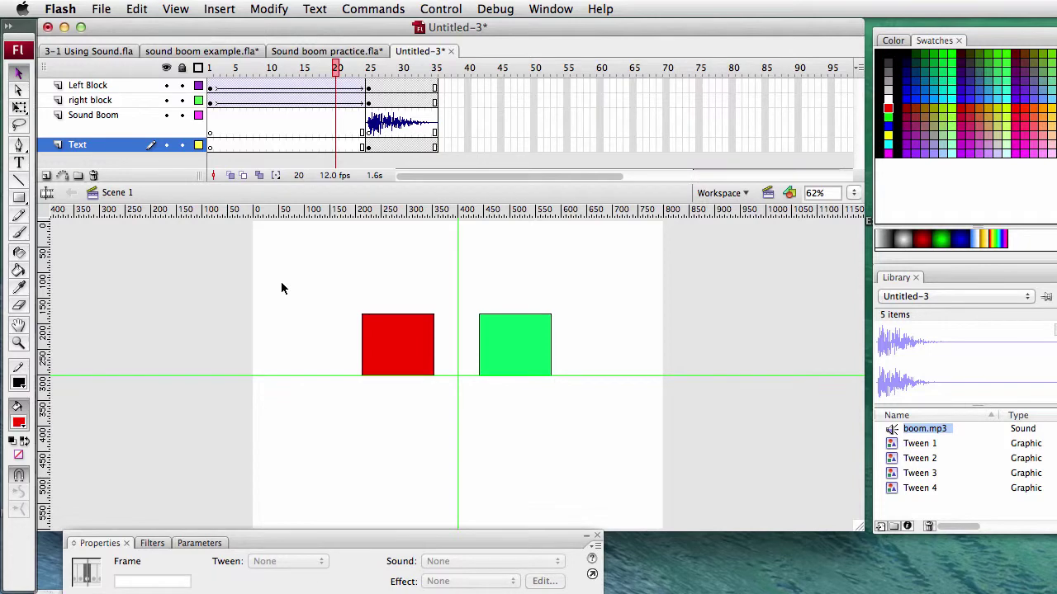
pyautogui.press('Return')
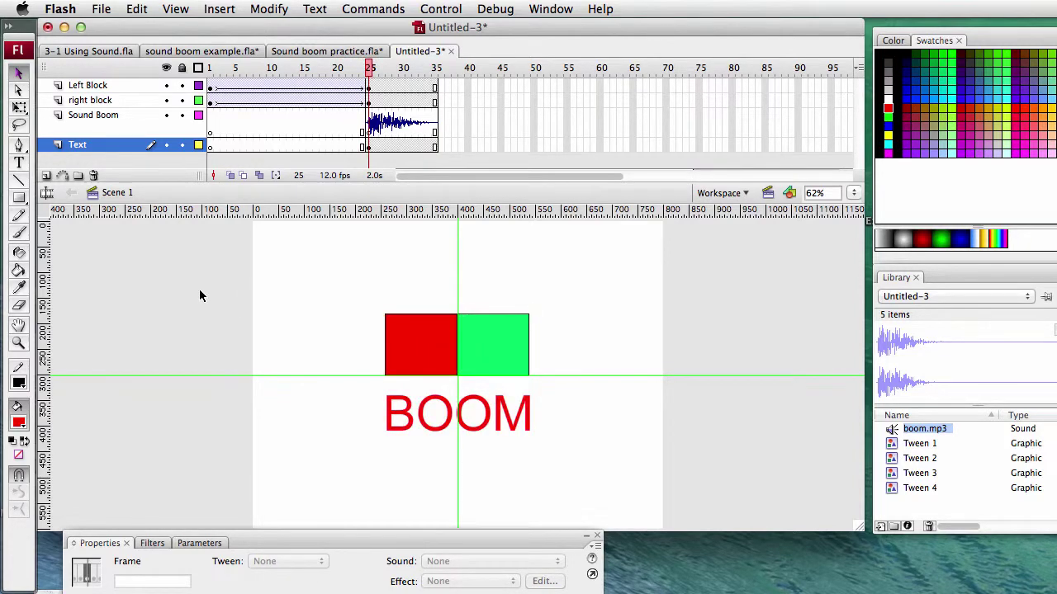
pyautogui.press('.')
pyautogui.press('.')
pyautogui.press('.')
pyautogui.press('.')
pyautogui.press('.')
pyautogui.press('.')
pyautogui.press('.')
pyautogui.press('.')
pyautogui.press('.')
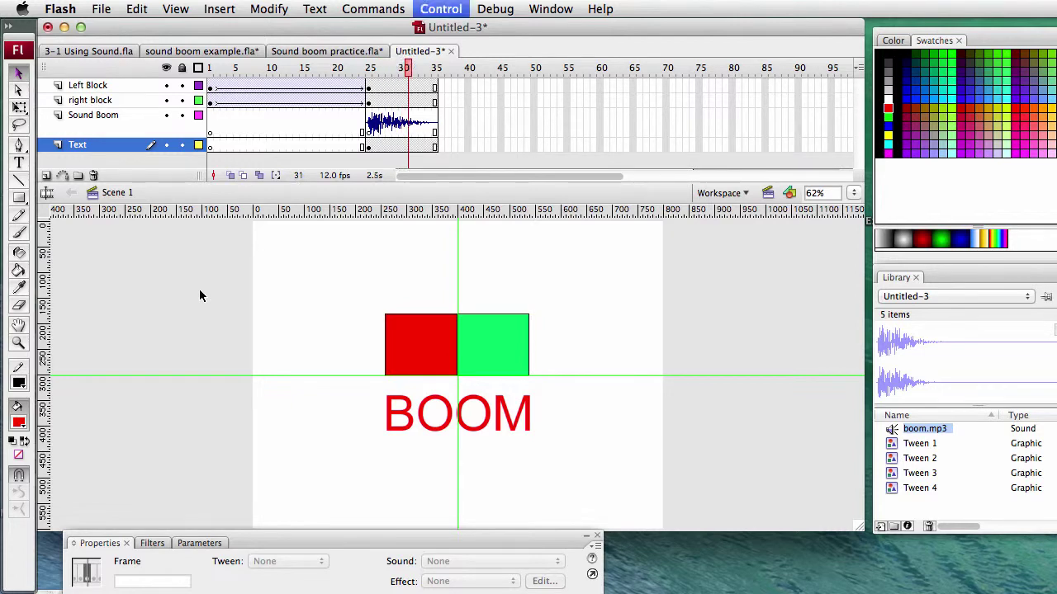
pyautogui.press('.')
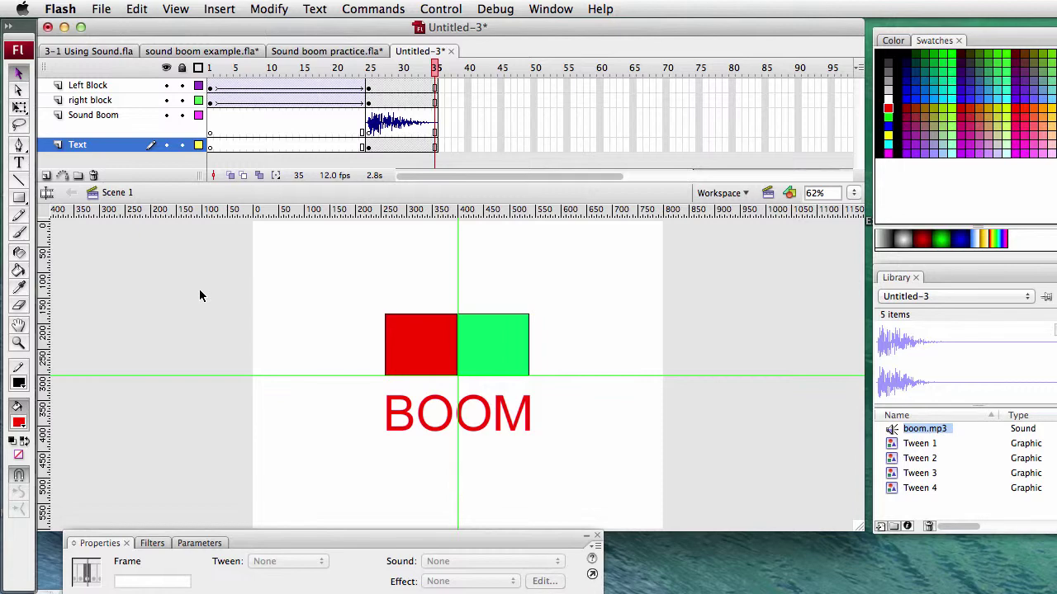
pyautogui.press('Return')
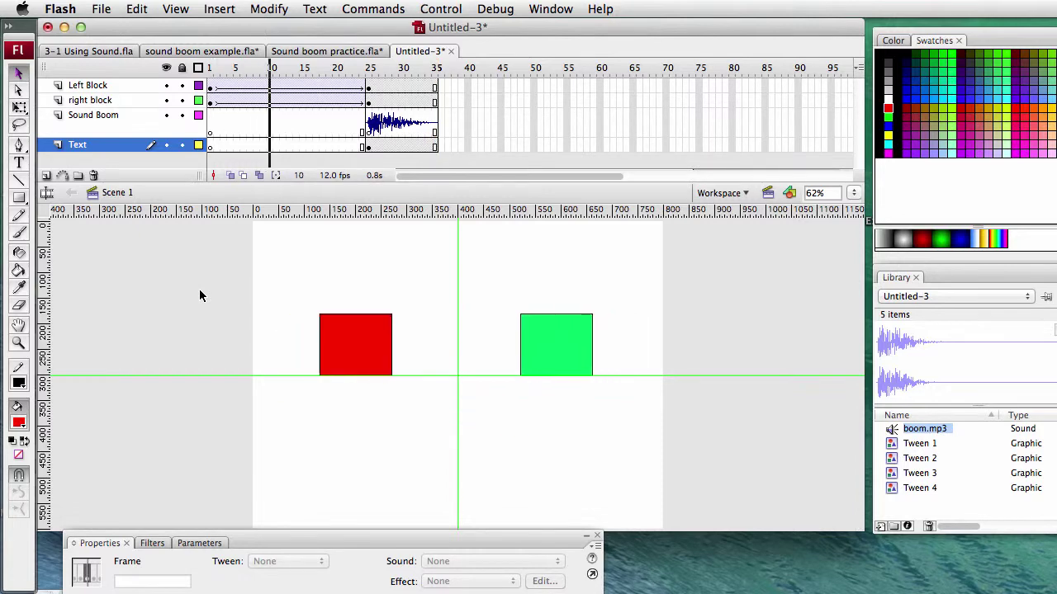